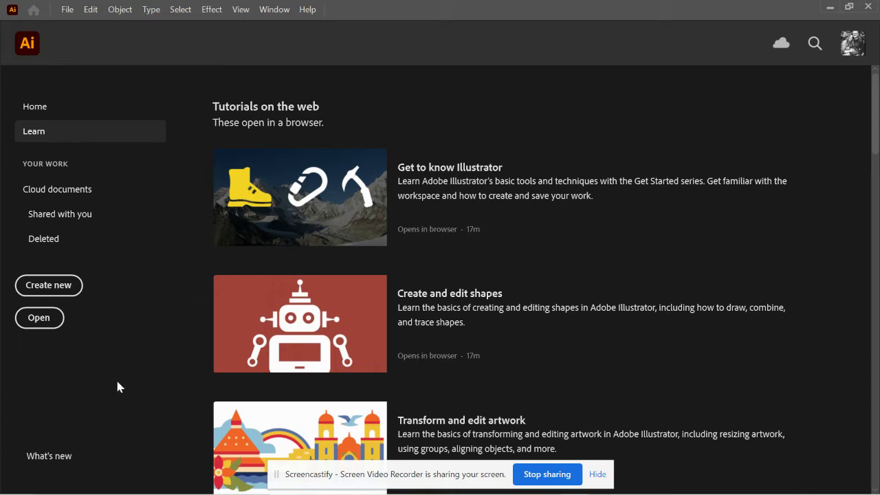
Scroll down through the Learn tutorials page and back up slightly
{"action": "scroll", "coordinate": [343, 250], "scroll_direction": "down", "scroll_amount": 2}
{"action": "scroll", "coordinate": [392, 246], "scroll_direction": "down", "scroll_amount": 2}
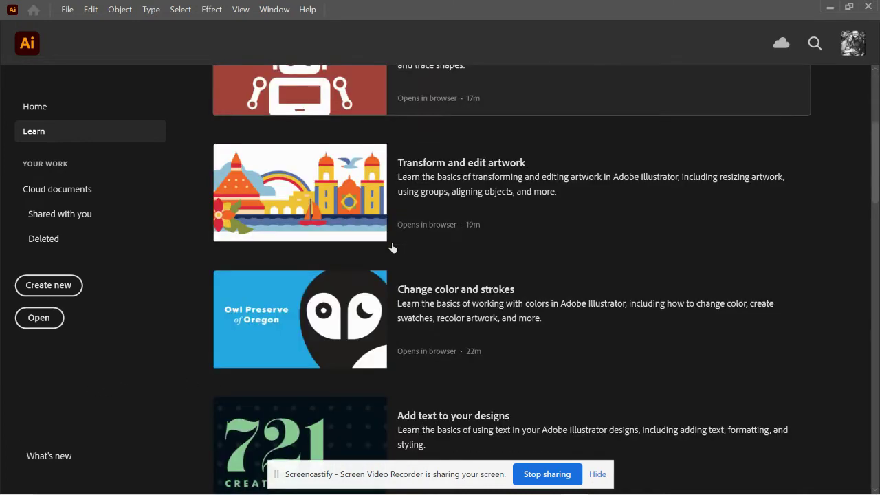
{"action": "scroll", "coordinate": [390, 246], "scroll_direction": "down", "scroll_amount": 2}
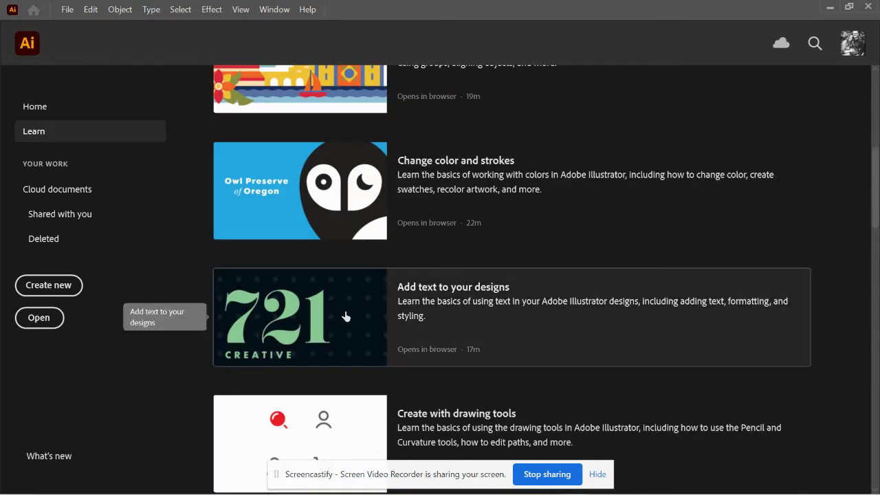
{"action": "scroll", "coordinate": [434, 316], "scroll_direction": "down", "scroll_amount": 2}
{"action": "scroll", "coordinate": [434, 316], "scroll_direction": "down", "scroll_amount": 2}
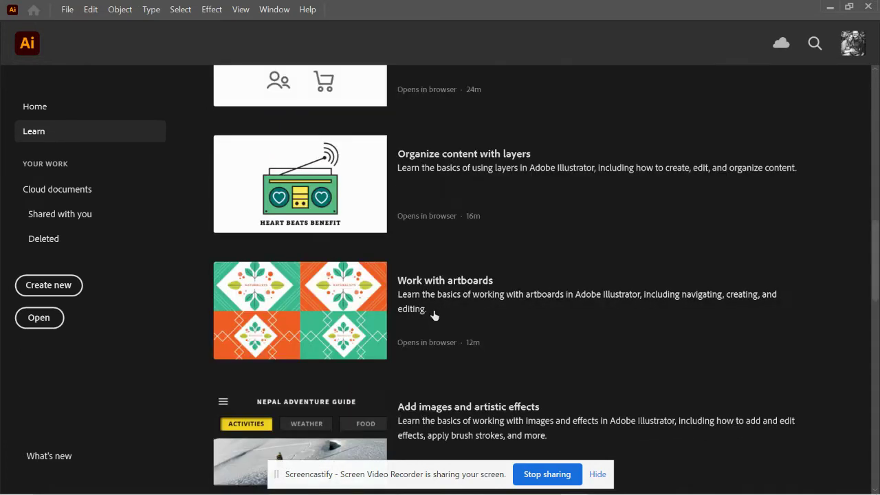
{"action": "scroll", "coordinate": [434, 315], "scroll_direction": "down", "scroll_amount": 2}
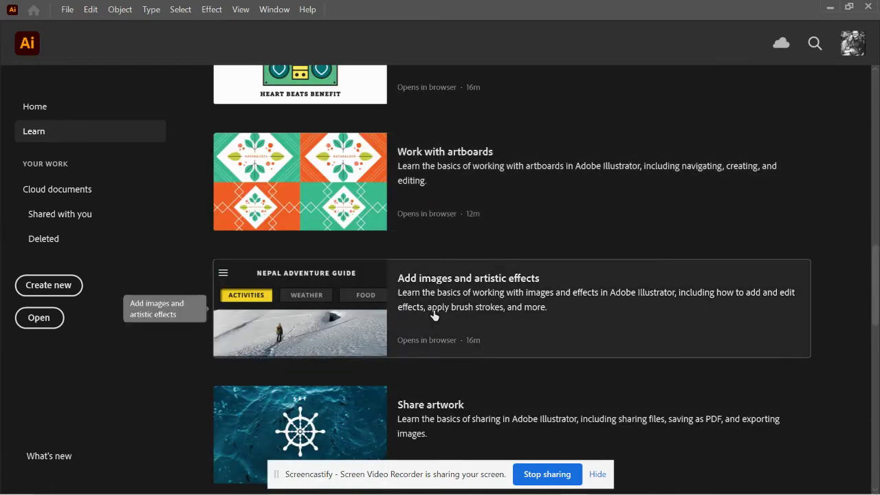
{"action": "scroll", "coordinate": [450, 312], "scroll_direction": "down", "scroll_amount": 4}
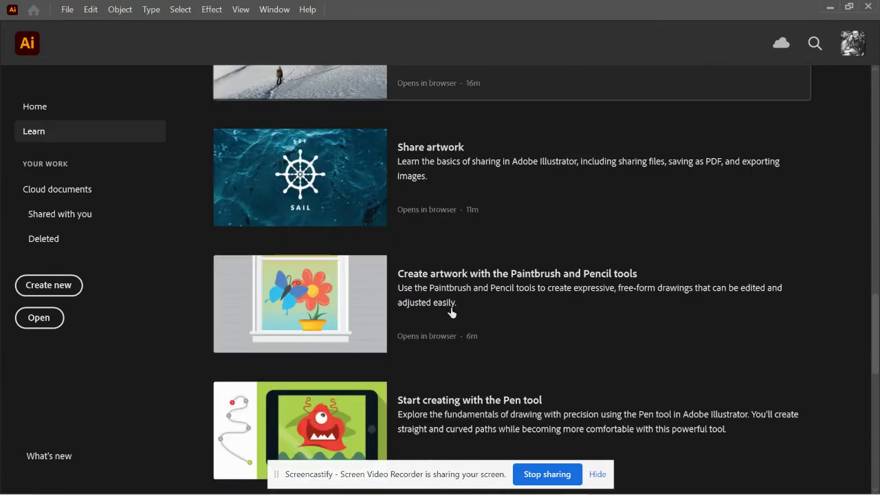
{"action": "scroll", "coordinate": [451, 327], "scroll_direction": "down", "scroll_amount": 2}
{"action": "scroll", "coordinate": [452, 330], "scroll_direction": "up", "scroll_amount": 10}
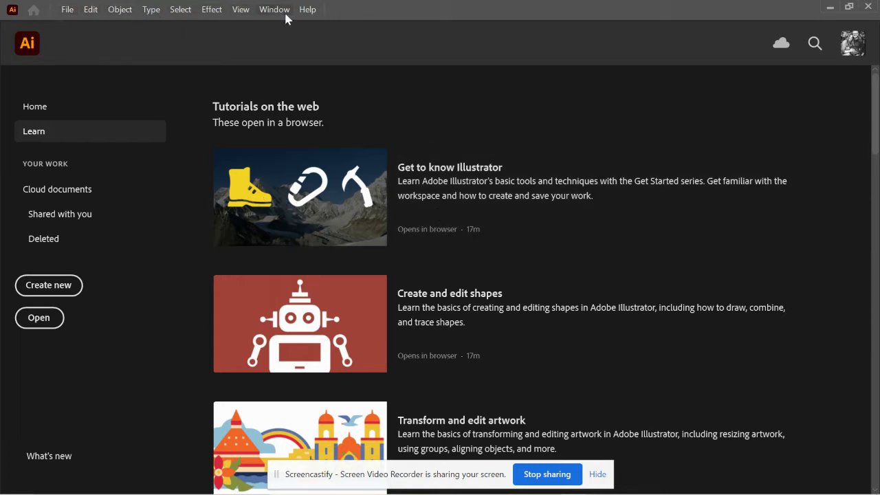
Browse the File, Edit, Object, Type and Window menus
{"action": "left_click", "coordinate": [67, 10]}
{"action": "mouse_move", "coordinate": [89, 11]}
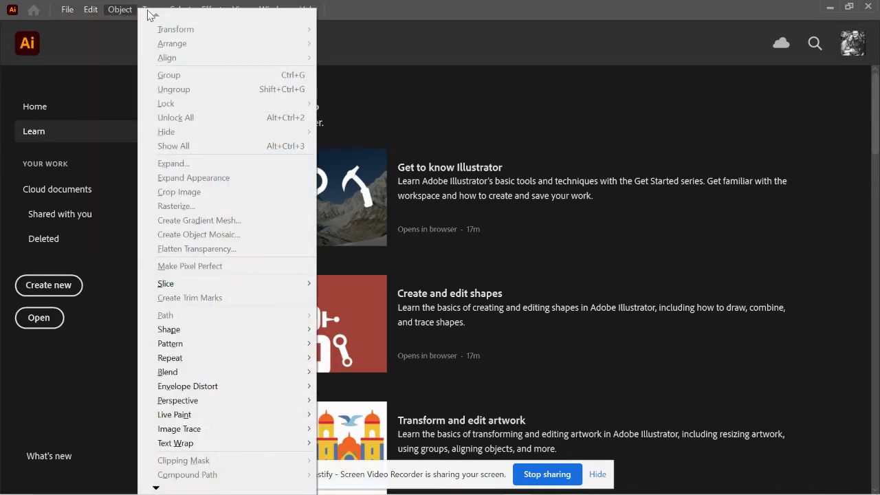
{"action": "mouse_move", "coordinate": [157, 12]}
{"action": "mouse_move", "coordinate": [285, 14]}
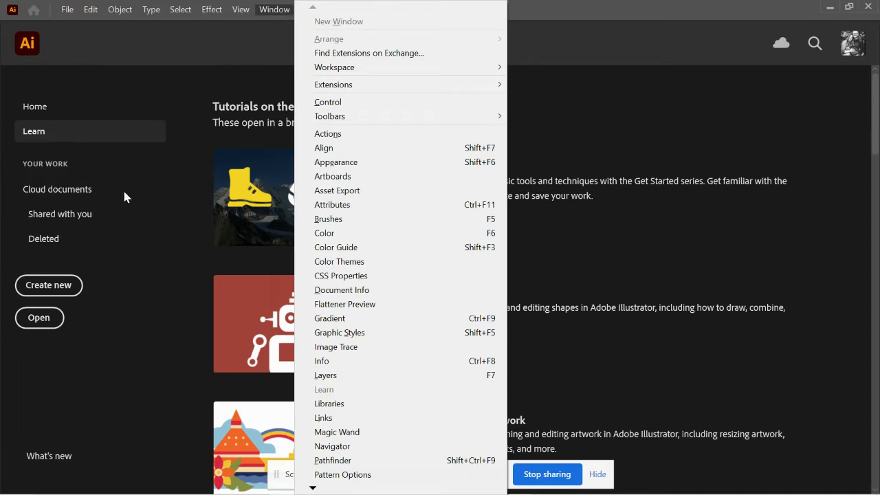
Move between Home and Learn in the sidebar, ending on Home's new-file presets and recent files
{"action": "left_click", "coordinate": [44, 114]}
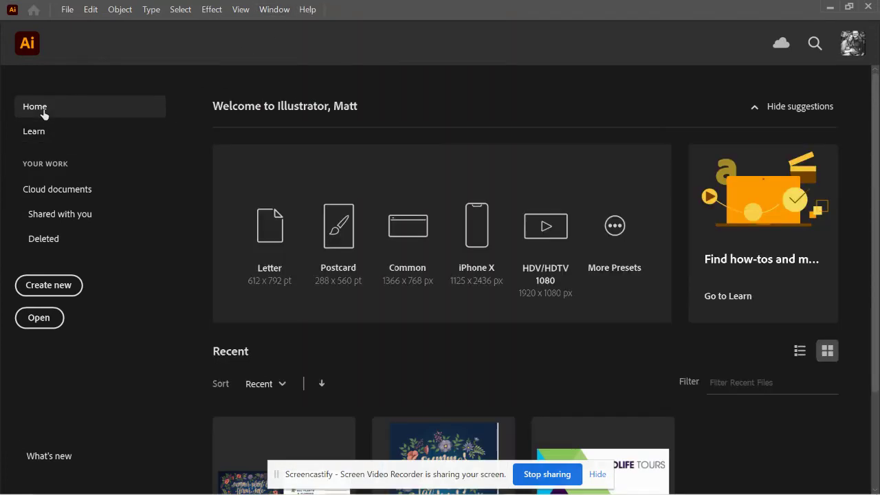
{"action": "left_click", "coordinate": [39, 133]}
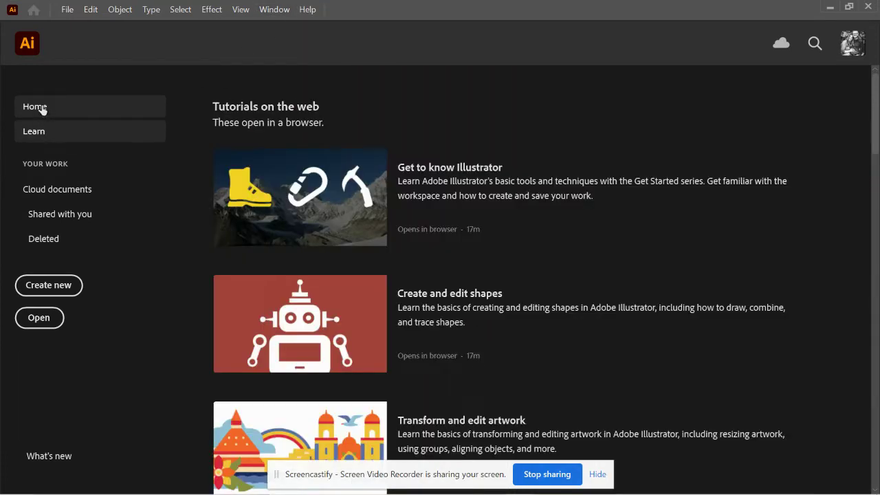
{"action": "left_click", "coordinate": [41, 108]}
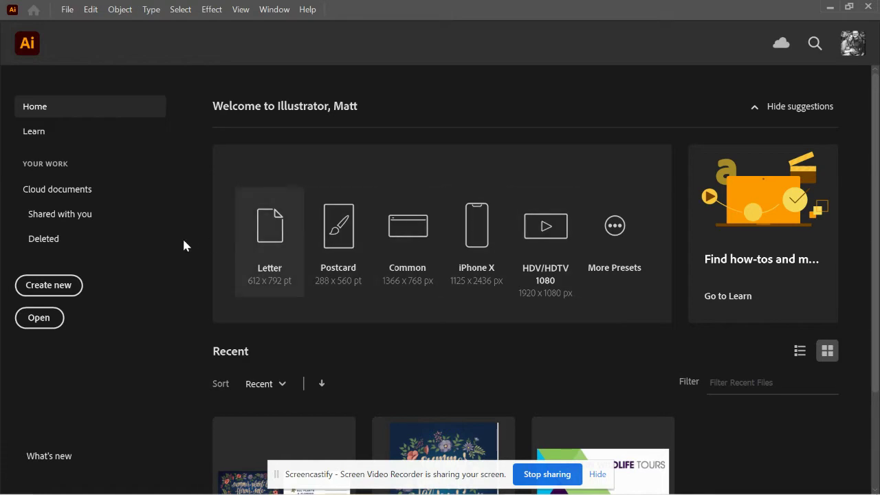
Open L1_start1.ai and L1_start2.ai from Lesson01 and bring the L1_start1.ai poster tab forward
{"action": "left_click", "coordinate": [40, 320]}
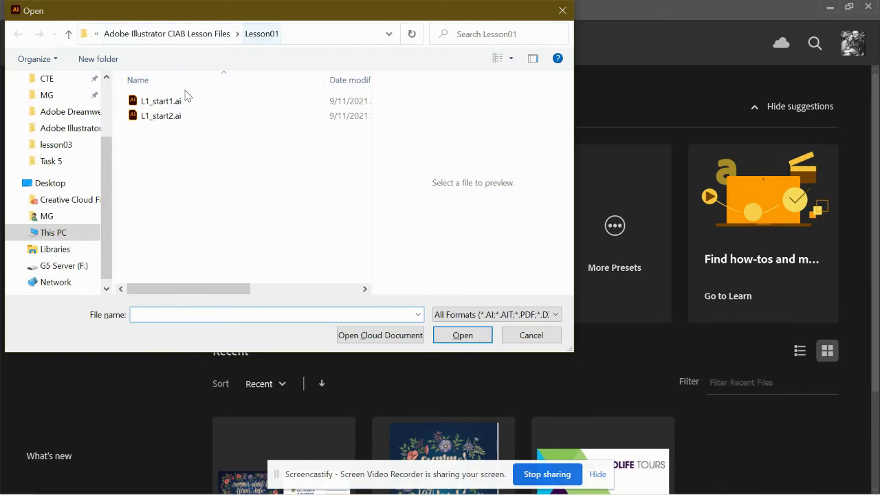
{"action": "left_click_drag", "start_coordinate": [174, 134], "coordinate": [142, 101]}
{"action": "left_click", "coordinate": [468, 339]}
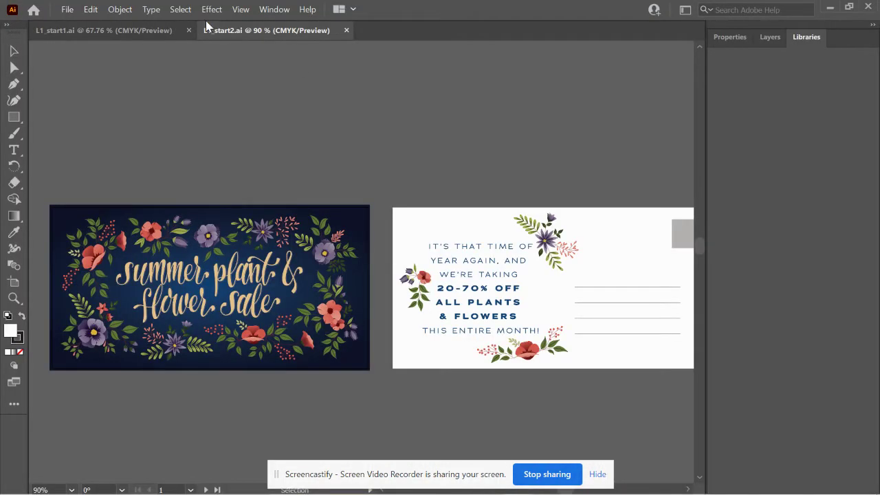
{"action": "left_click", "coordinate": [125, 33]}
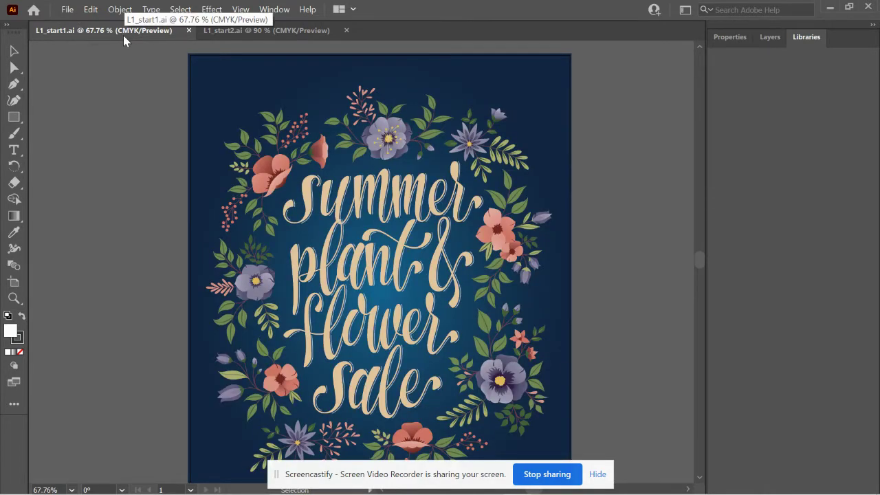
{"action": "left_click", "coordinate": [591, 475]}
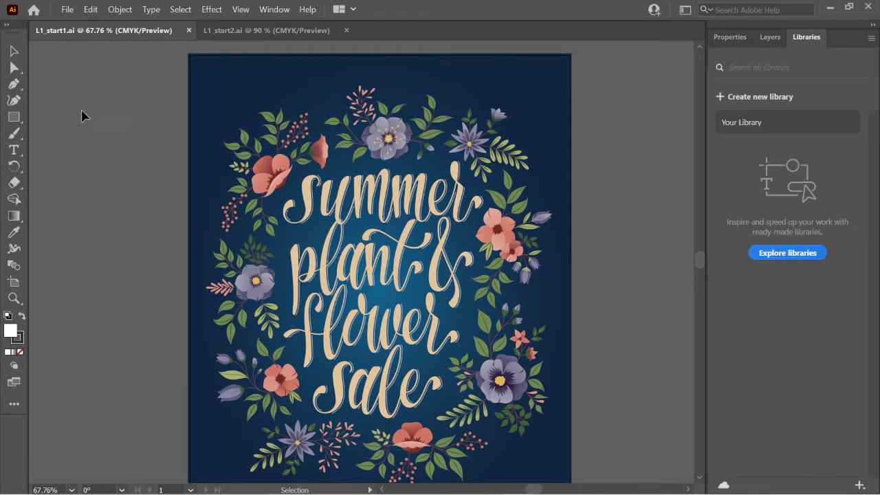
Make the Tools panel two columns, float it, dock it back left, and reorder the document tabs
{"action": "left_click", "coordinate": [8, 28]}
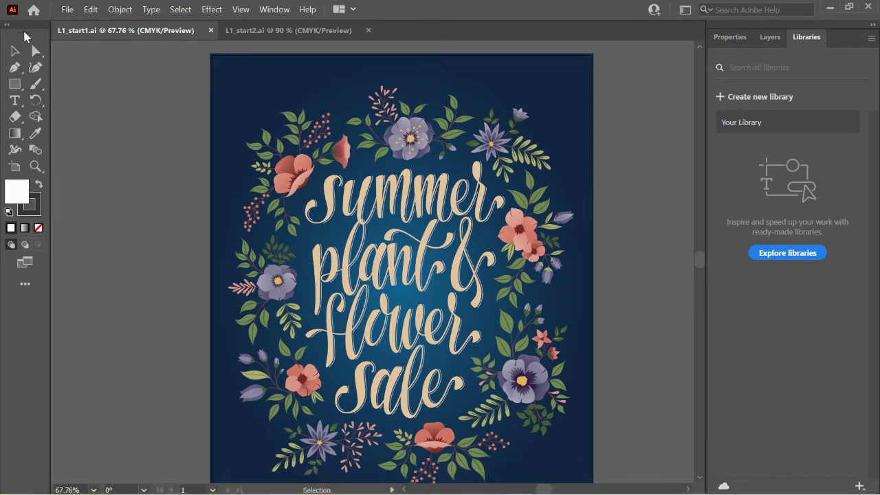
{"action": "left_click_drag", "start_coordinate": [25, 33], "coordinate": [609, 129]}
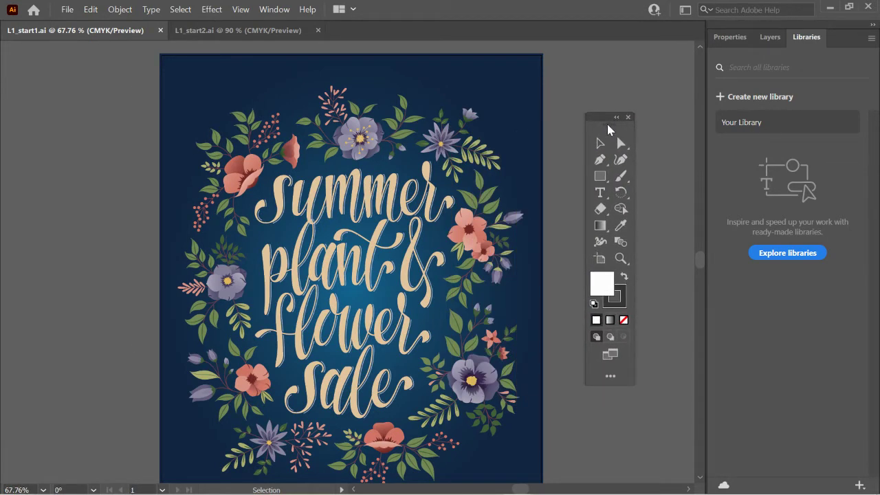
{"action": "left_click_drag", "start_coordinate": [608, 126], "coordinate": [50, 98]}
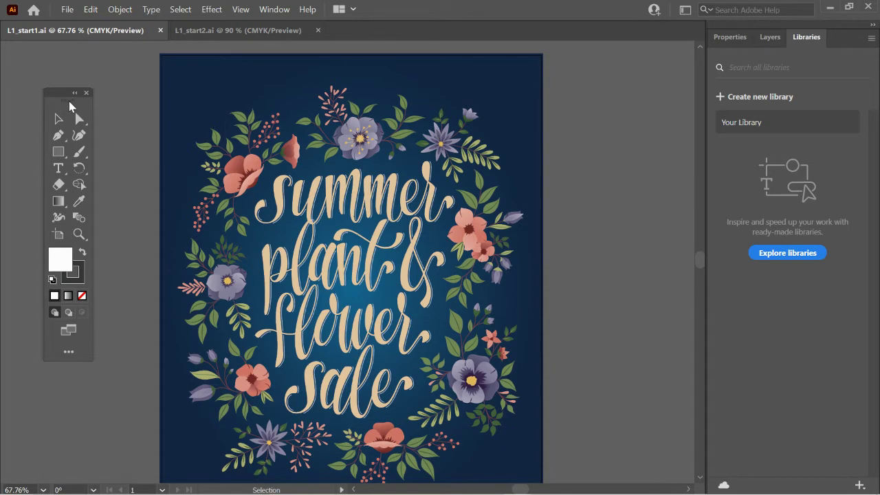
{"action": "left_click_drag", "start_coordinate": [69, 105], "coordinate": [10, 90]}
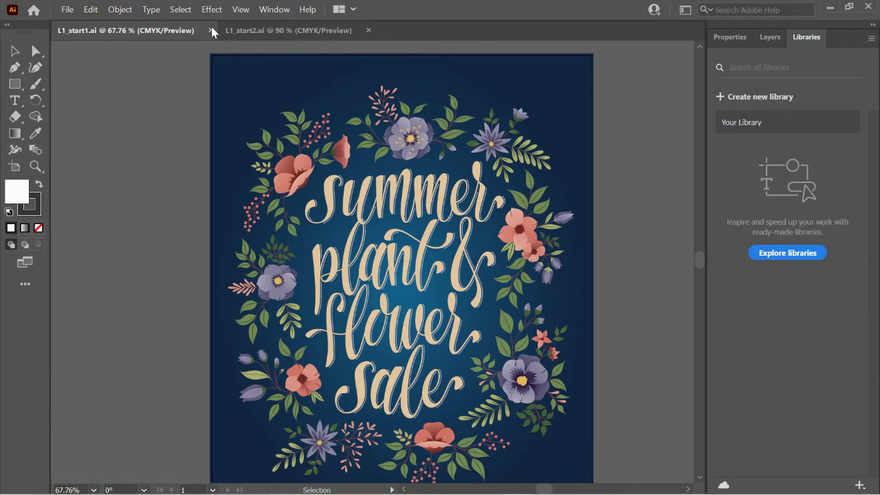
{"action": "left_click_drag", "start_coordinate": [127, 35], "coordinate": [354, 33]}
Cycle through the Properties, Layers and Libraries panels, ending on Properties
{"action": "left_click", "coordinate": [739, 38]}
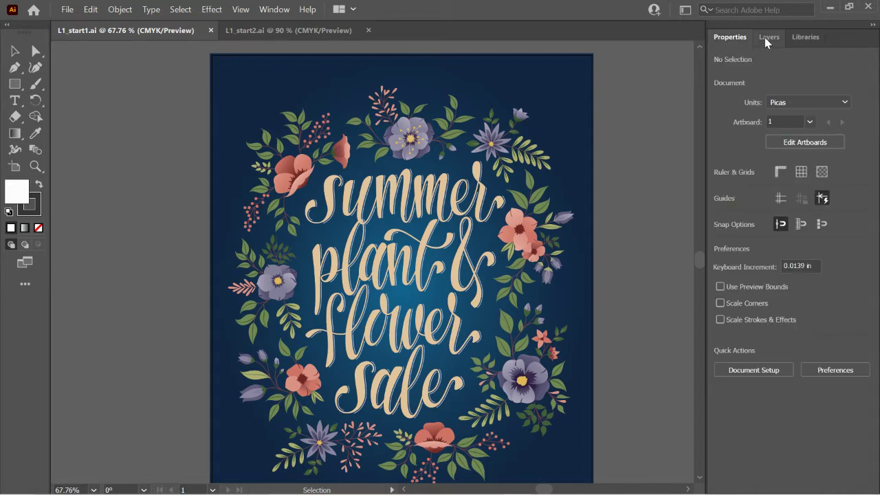
{"action": "left_click", "coordinate": [768, 38]}
{"action": "left_click", "coordinate": [806, 38]}
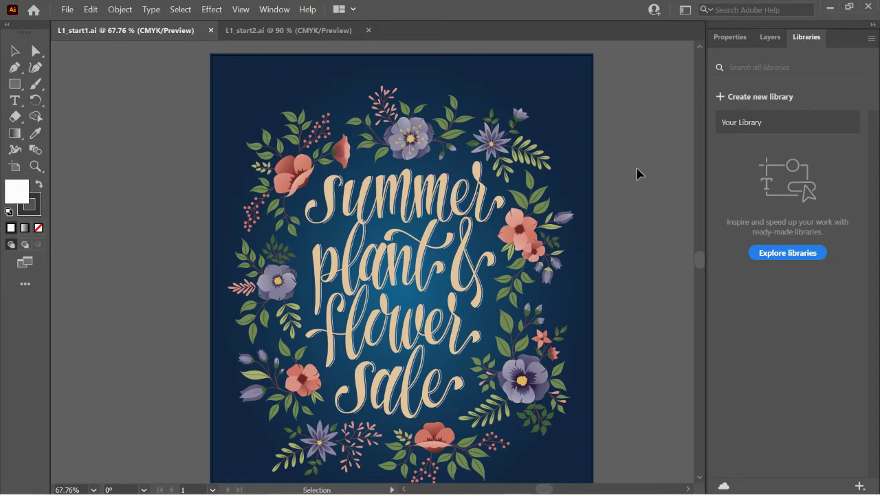
{"action": "left_click", "coordinate": [733, 41]}
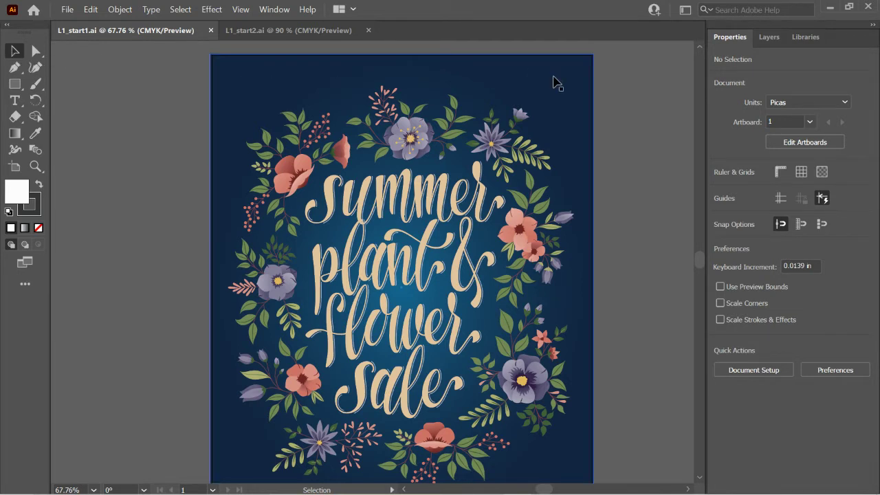
Select the dark blue background rectangle and inspect its preset rotation angles without changing them
{"action": "left_click", "coordinate": [553, 77]}
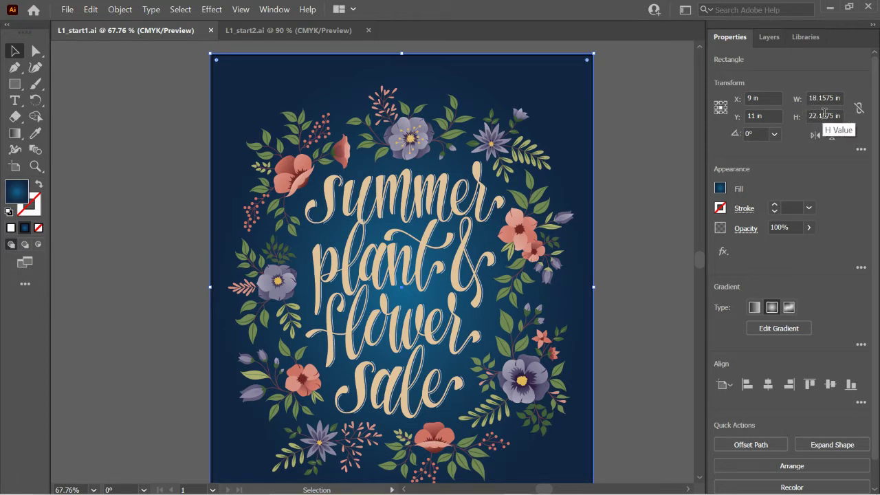
{"action": "left_click", "coordinate": [775, 134]}
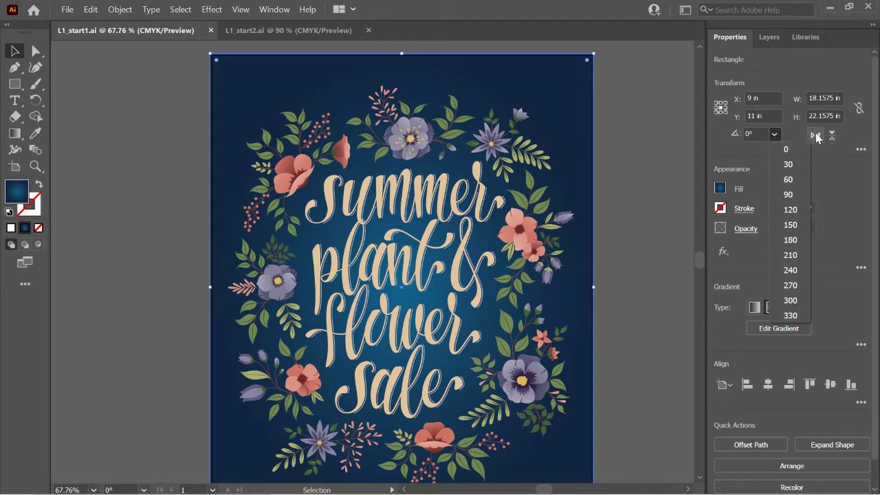
{"action": "left_click", "coordinate": [848, 140]}
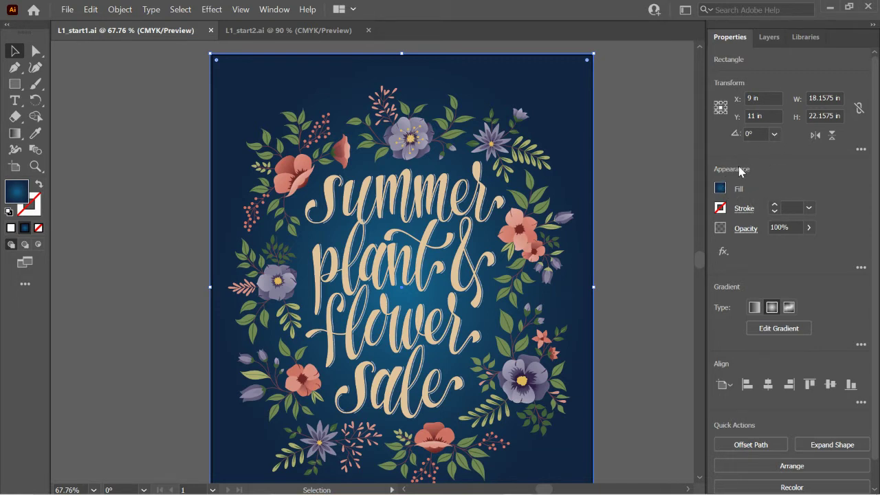
Browse the rectangle's fill swatches and Color Mixer, then close them unchanged
{"action": "left_click", "coordinate": [720, 189]}
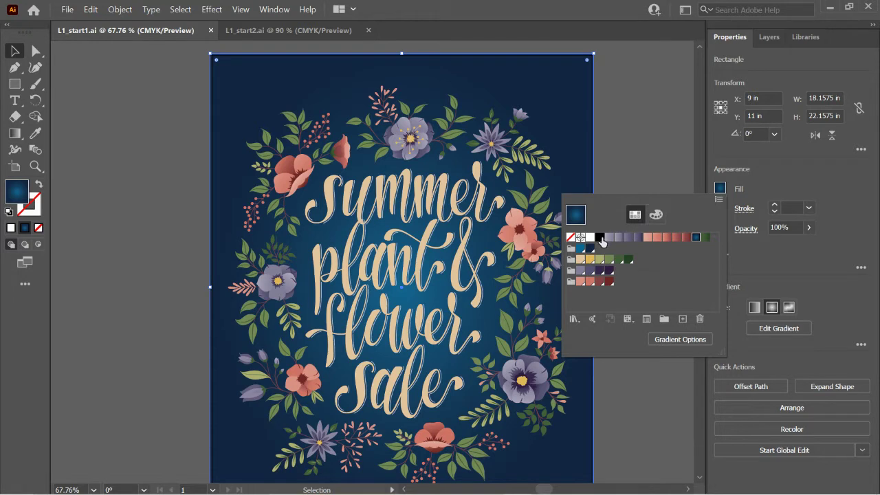
{"action": "left_click", "coordinate": [657, 216]}
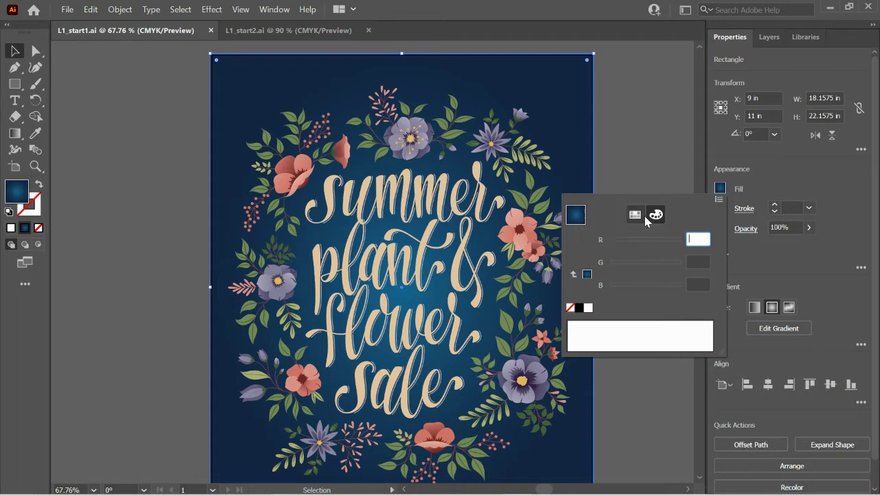
{"action": "left_click", "coordinate": [635, 214]}
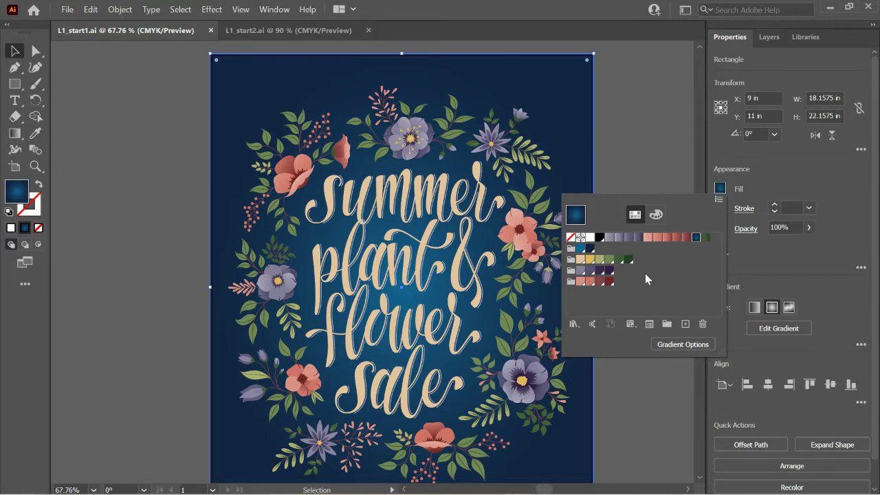
{"action": "left_click", "coordinate": [817, 247]}
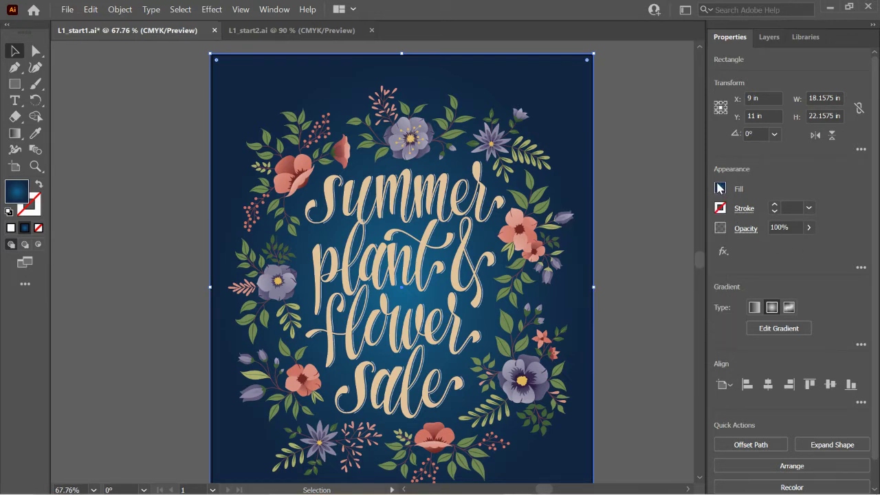
Set the background rectangle's stroke weight to 10 pt, then deselect it
{"action": "left_click", "coordinate": [719, 209]}
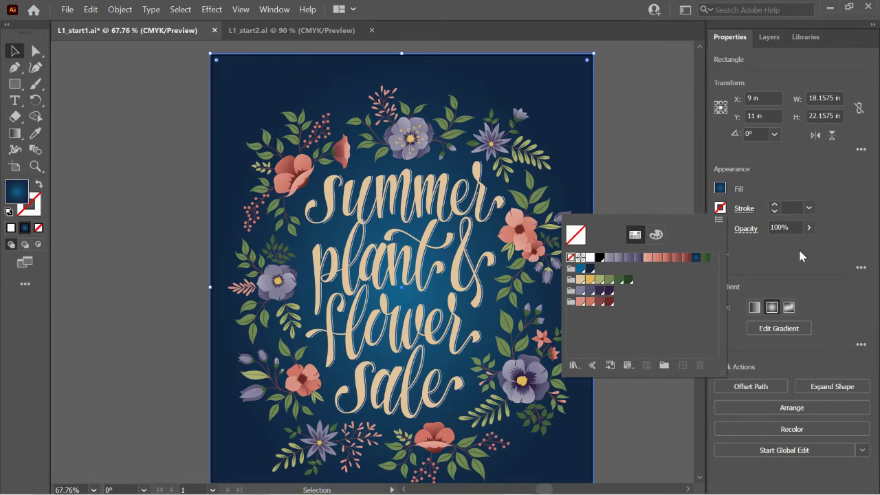
{"action": "left_click", "coordinate": [799, 228]}
{"action": "left_click", "coordinate": [808, 203]}
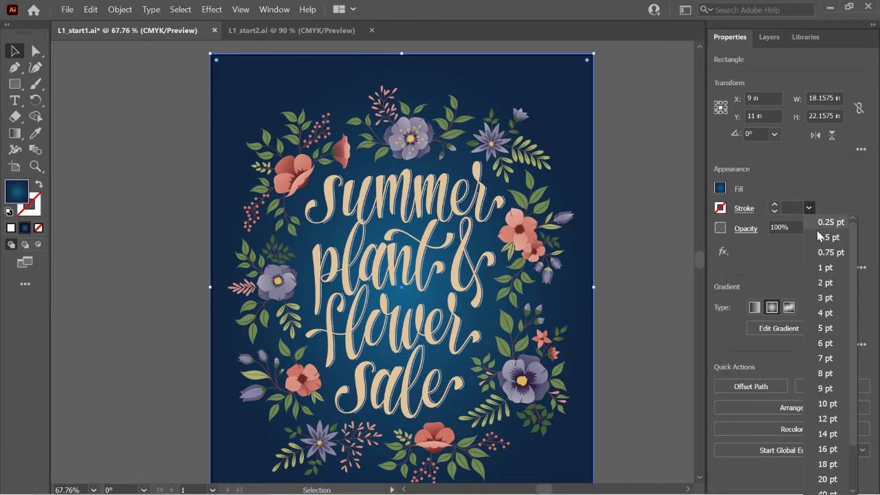
{"action": "left_click", "coordinate": [825, 398]}
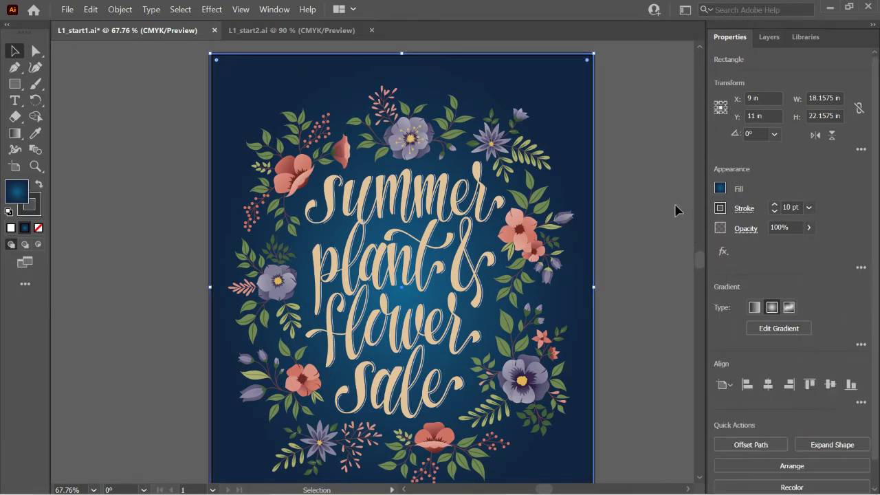
{"action": "left_click", "coordinate": [635, 202]}
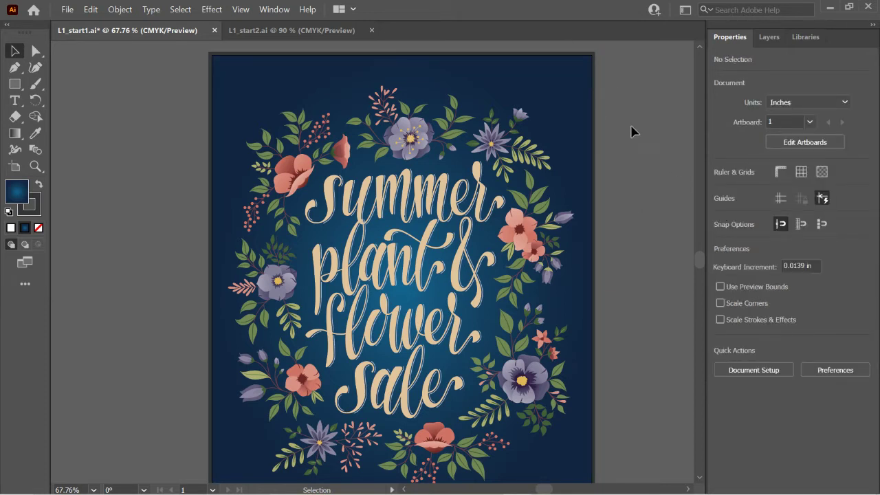
Undo the 10 pt stroke on the background rectangle, then select all artwork and deselect it
{"action": "key", "text": "ctrl"}
{"action": "key", "text": "ctrl+a"}
{"action": "left_click", "coordinate": [634, 131]}
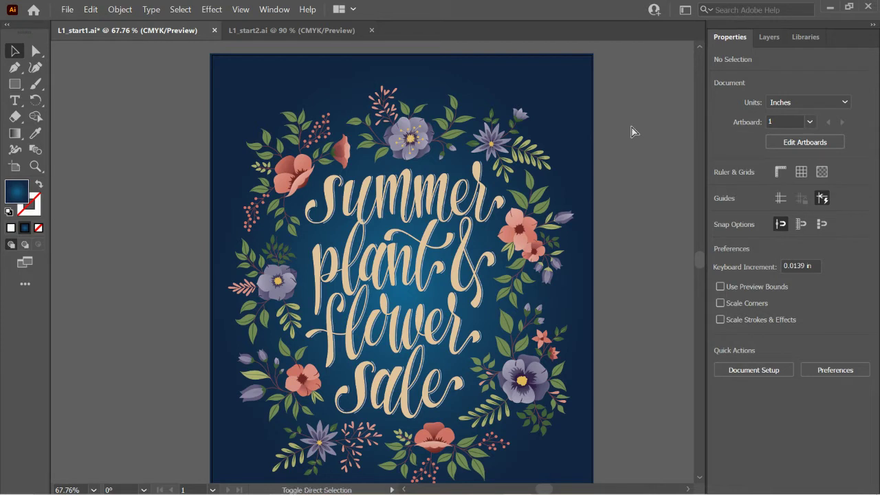
{"action": "key", "text": "ctrl+a"}
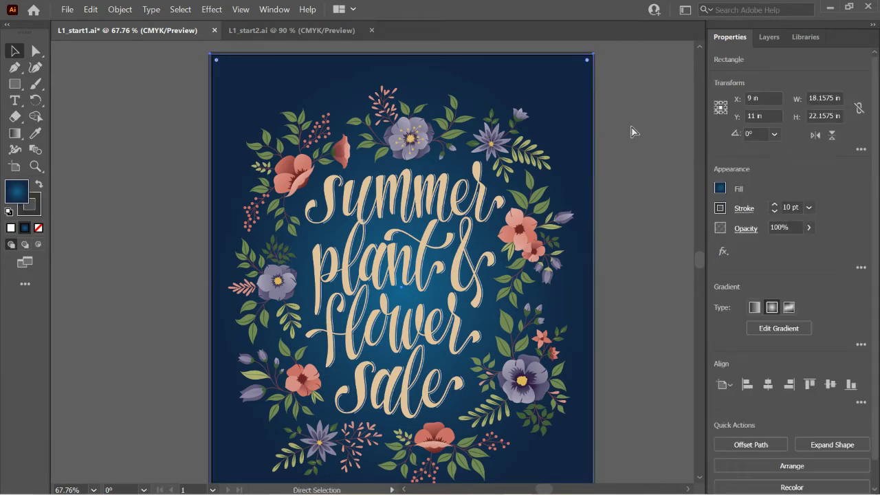
{"action": "key", "text": "slash"}
{"action": "left_click", "coordinate": [632, 131]}
{"action": "left_click", "coordinate": [549, 98]}
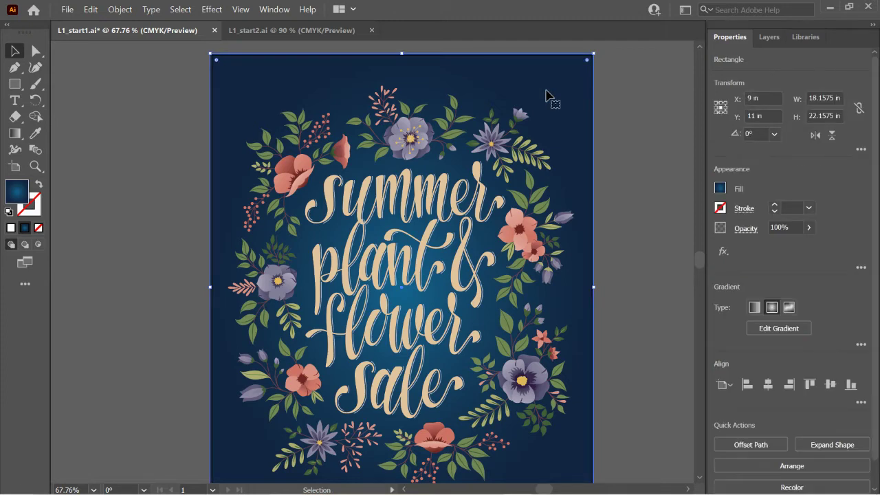
{"action": "key", "text": "ctrl+a"}
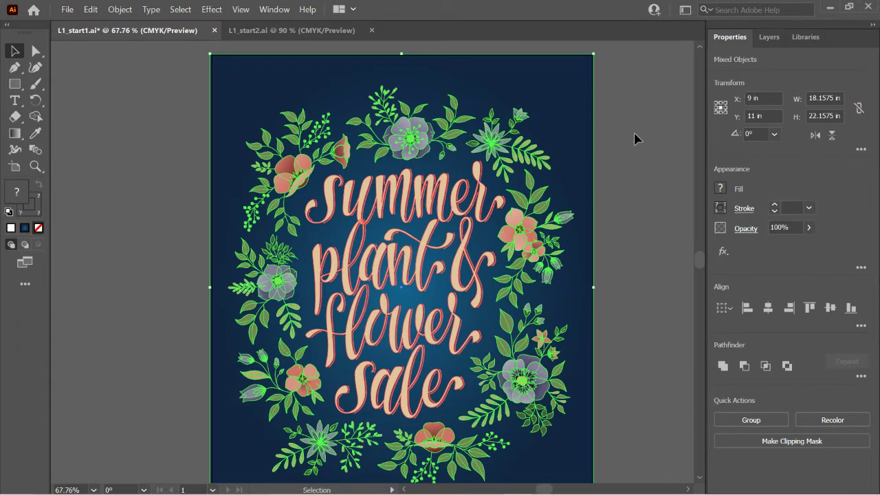
{"action": "left_click", "coordinate": [634, 135]}
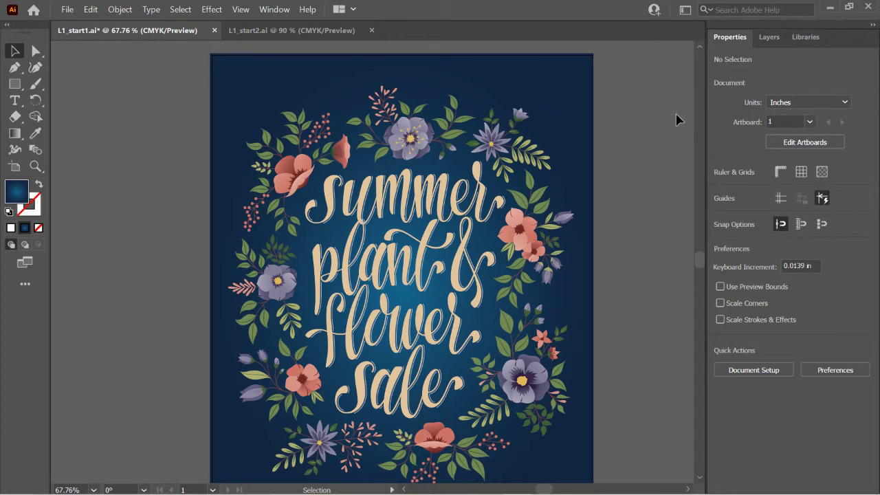
Select the background rectangle to view its 18.1575 × 22.1575 in size and blue gradient fill
{"action": "left_click", "coordinate": [569, 90]}
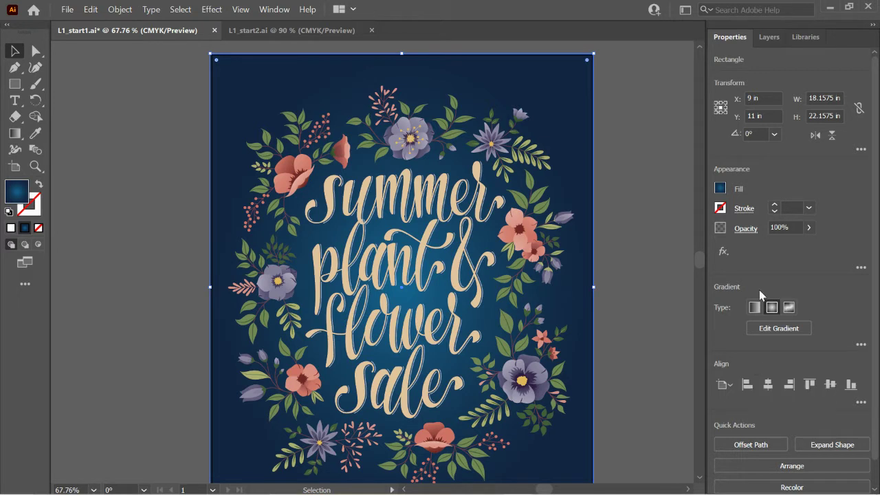
Hide the Text and Background layers and select the top flower cluster on the Flowers layer
{"action": "left_click", "coordinate": [768, 37]}
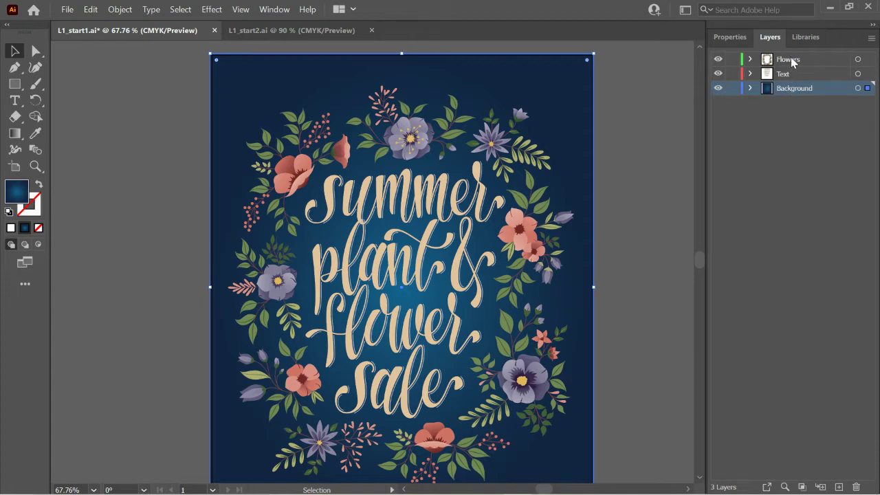
{"action": "left_click", "coordinate": [717, 75]}
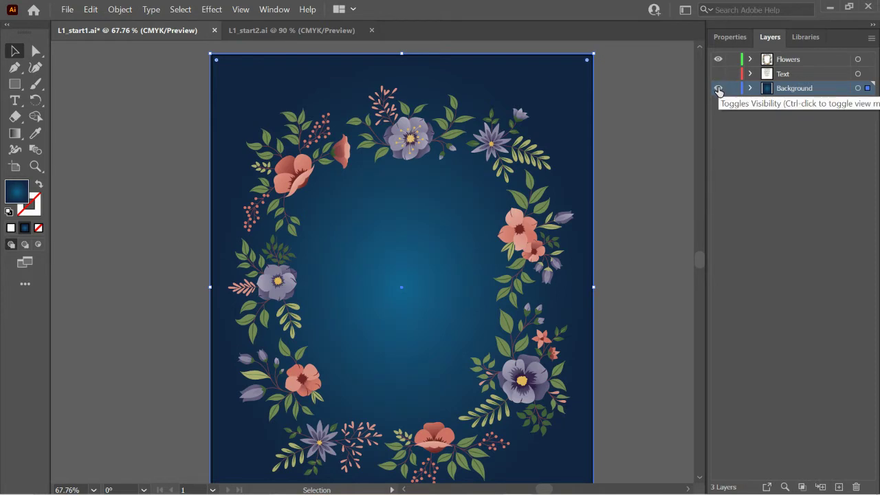
{"action": "left_click", "coordinate": [717, 88]}
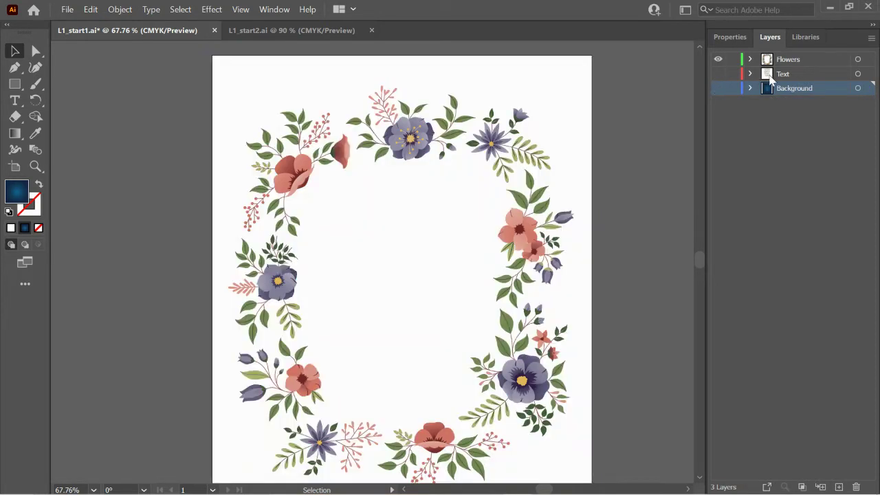
{"action": "left_click", "coordinate": [796, 60]}
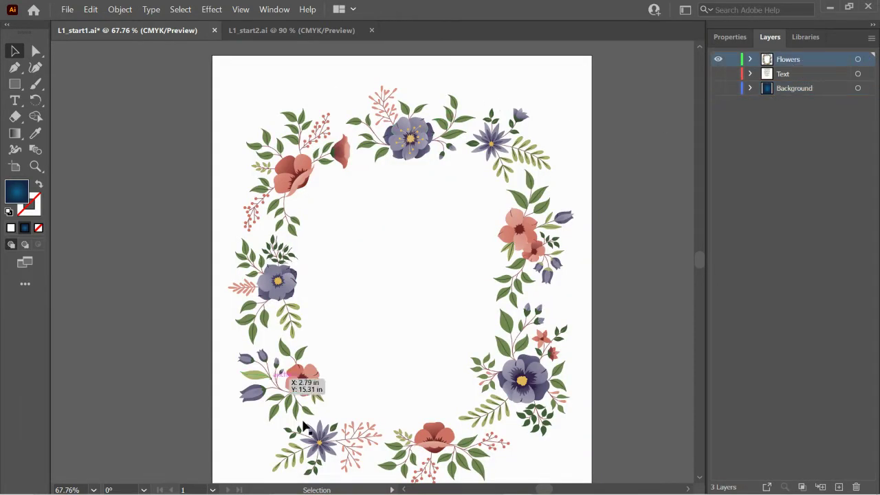
{"action": "left_click", "coordinate": [408, 140]}
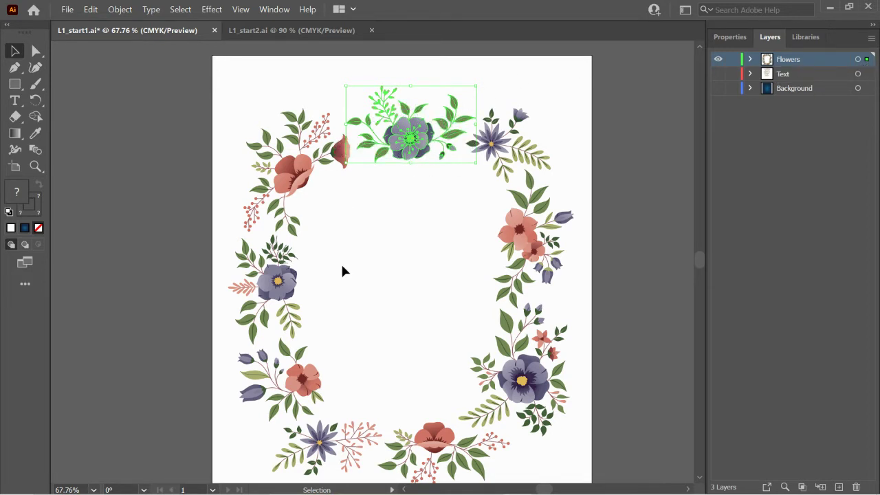
Glance at Libraries, then return to Layers and make the Text layer visible again
{"action": "left_click", "coordinate": [805, 41]}
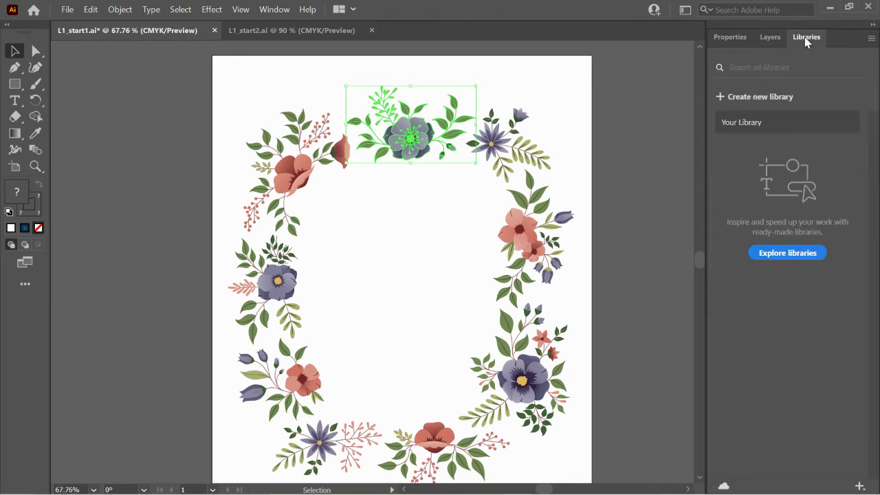
{"action": "left_click", "coordinate": [763, 39]}
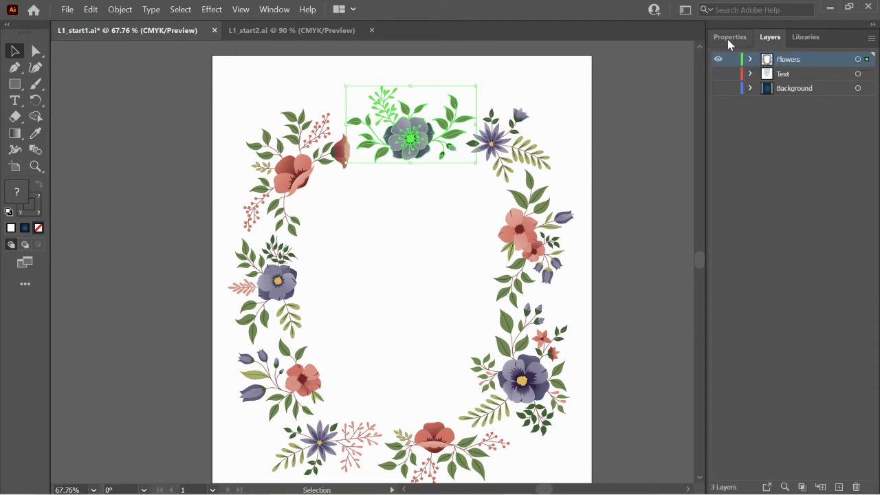
{"action": "left_click", "coordinate": [717, 74]}
Show the Background layer, target-select the Flowers, Text and Background layers' artwork in turn, then deselect
{"action": "left_click", "coordinate": [717, 88]}
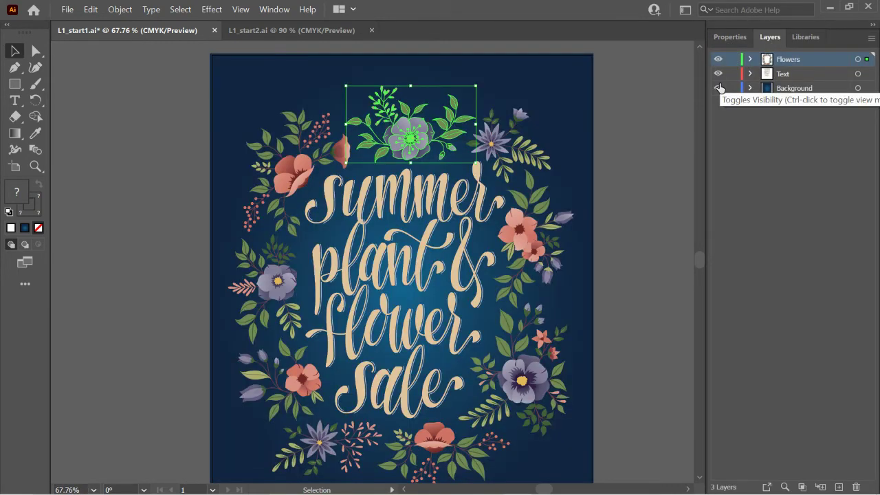
{"action": "left_click", "coordinate": [858, 60]}
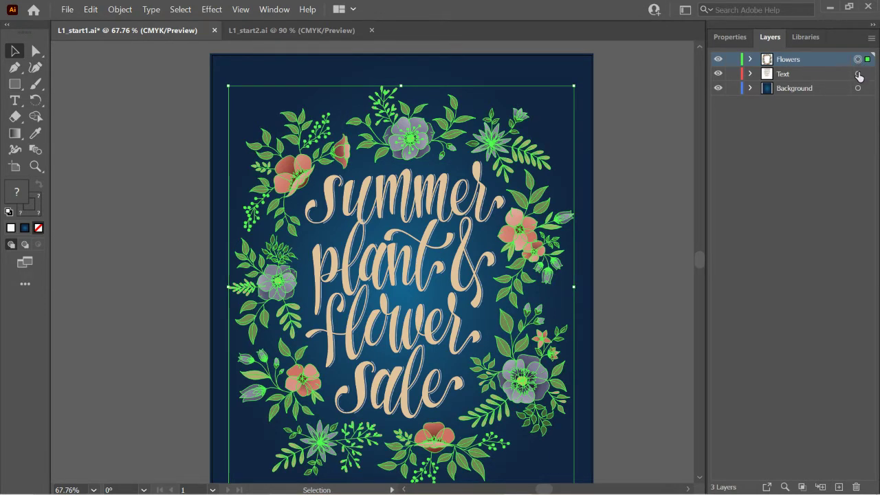
{"action": "left_click", "coordinate": [858, 74]}
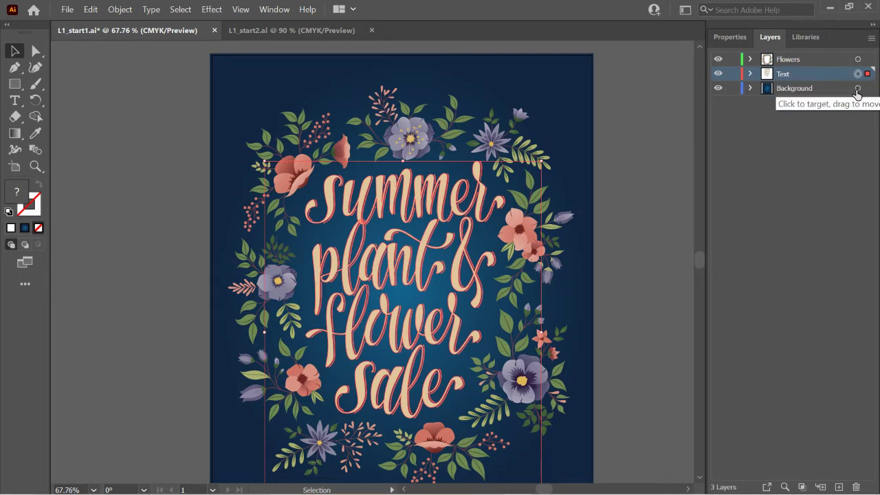
{"action": "left_click", "coordinate": [857, 88]}
{"action": "left_click", "coordinate": [858, 74]}
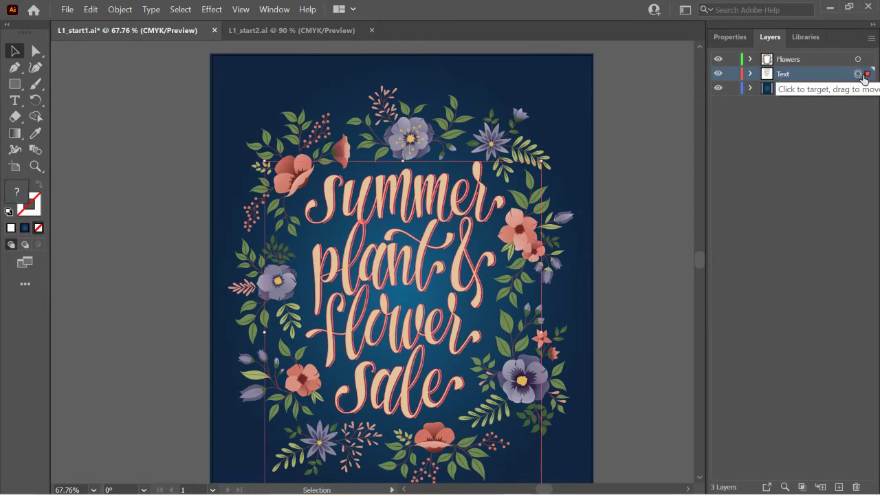
{"action": "left_click", "coordinate": [858, 88]}
{"action": "left_click", "coordinate": [858, 59]}
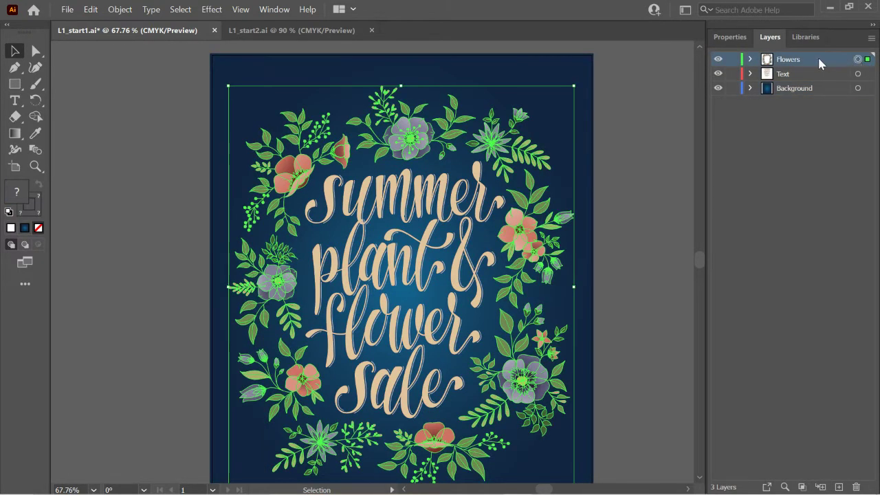
{"action": "left_click", "coordinate": [626, 167]}
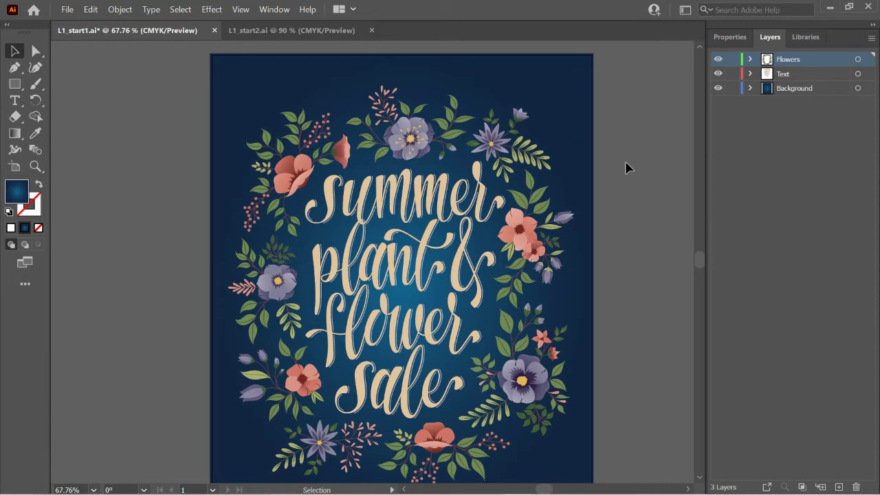
Fit the artboard in the window, then use the Zoom tool to magnify the top flower and branches
{"action": "key", "text": "ctrl+0"}
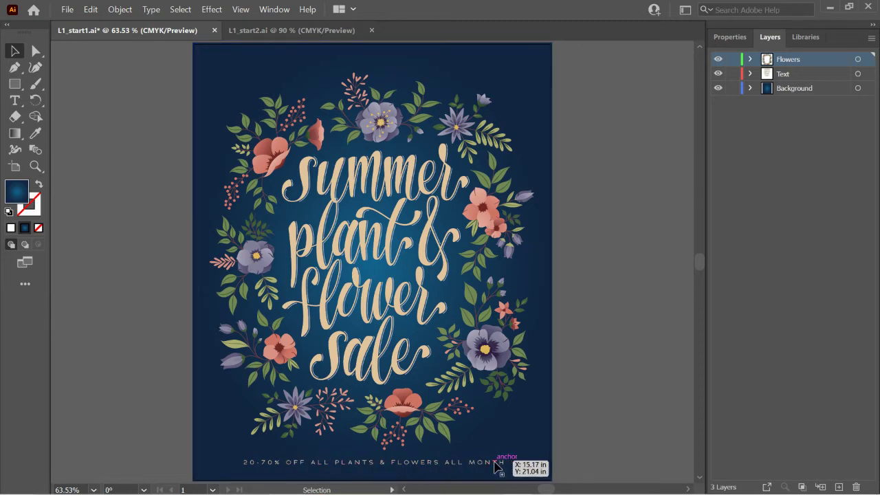
{"action": "left_click", "coordinate": [35, 167]}
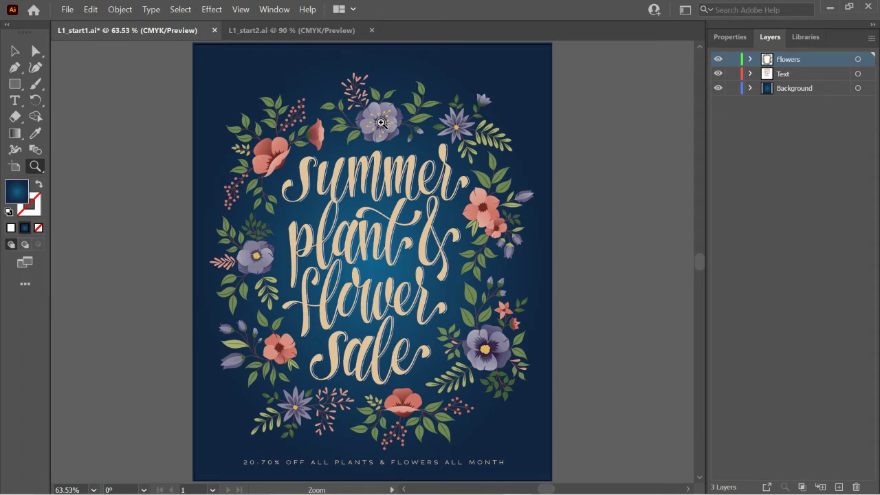
{"action": "left_click", "coordinate": [381, 123]}
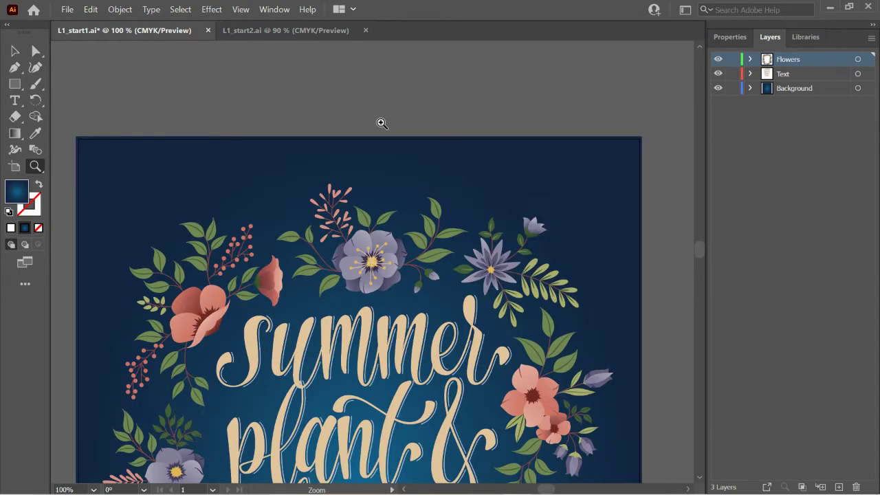
{"action": "left_click", "coordinate": [372, 263]}
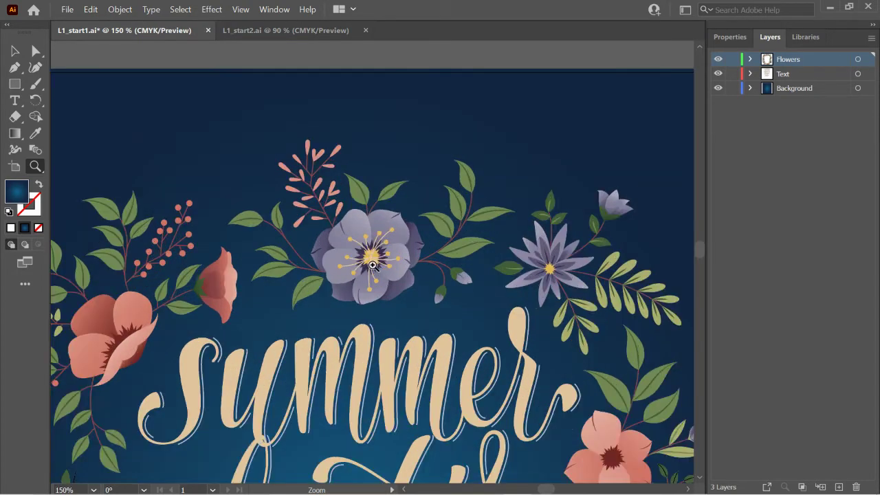
{"action": "left_click", "coordinate": [372, 264]}
{"action": "left_click", "coordinate": [371, 263]}
{"action": "left_click", "coordinate": [183, 72]}
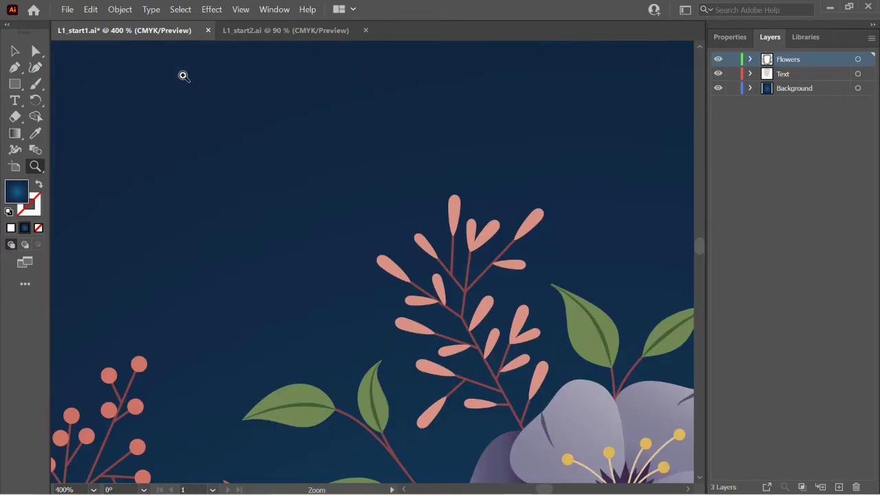
{"action": "left_click", "coordinate": [143, 408]}
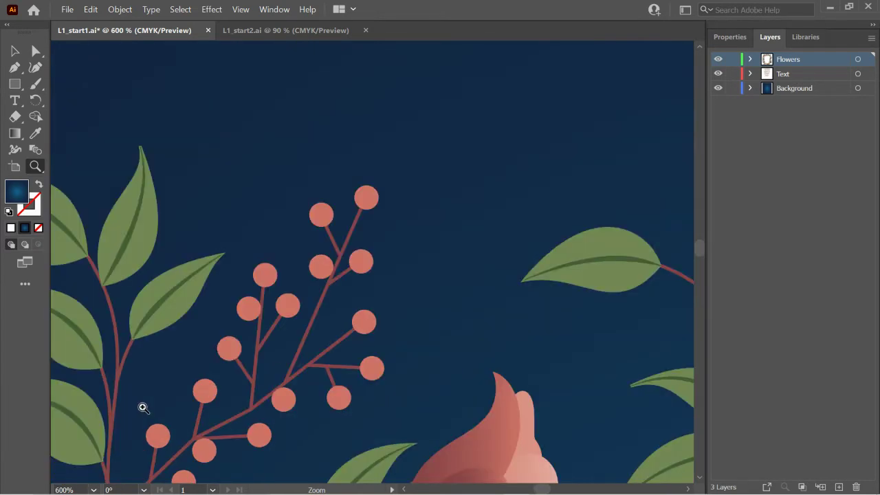
Zoom back out step by step until the whole postcard is visible
{"action": "left_click", "coordinate": [444, 292], "text": "alt"}
{"action": "left_click", "coordinate": [435, 352], "text": "alt"}
{"action": "left_click", "coordinate": [435, 352], "text": "alt"}
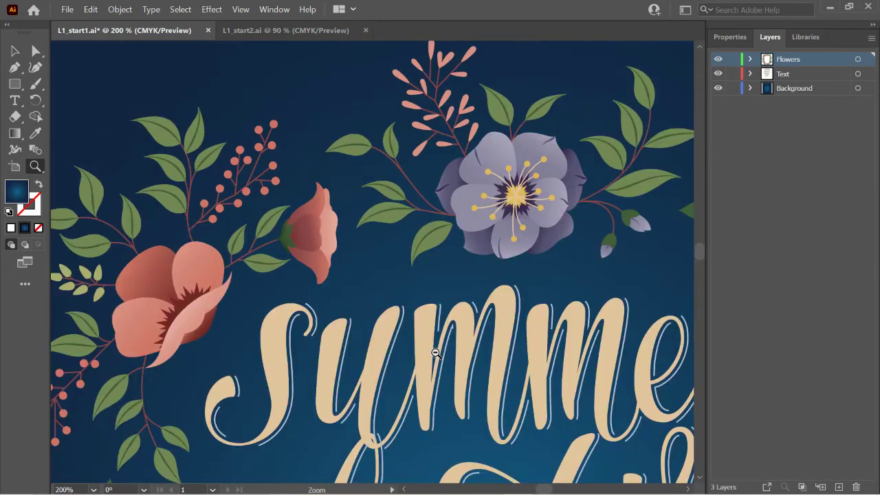
{"action": "left_click", "coordinate": [435, 352], "text": "alt"}
{"action": "left_click", "coordinate": [425, 310], "text": "alt"}
{"action": "left_click", "coordinate": [384, 278], "text": "alt"}
{"action": "left_click", "coordinate": [362, 319], "text": "alt"}
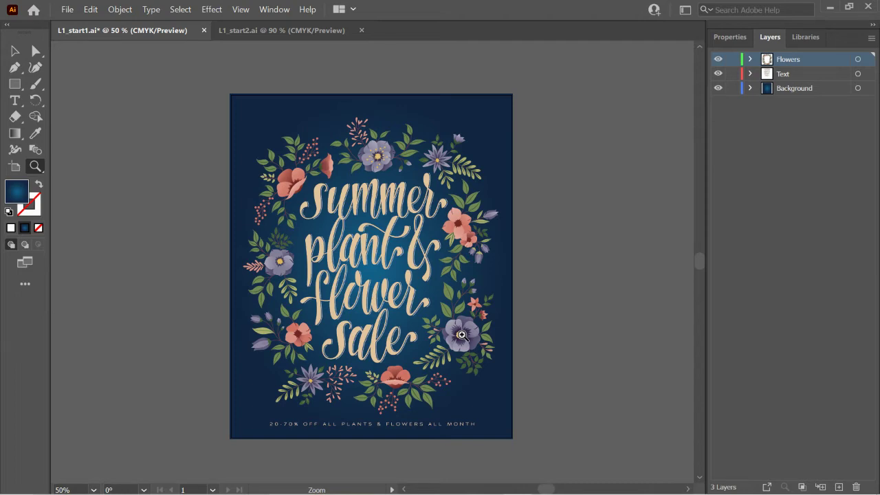
Scrubby-zoom in on the purple pansy and back out, then zoom toward the summer lettering
{"action": "left_click_drag", "start_coordinate": [461, 335], "coordinate": [811, 325]}
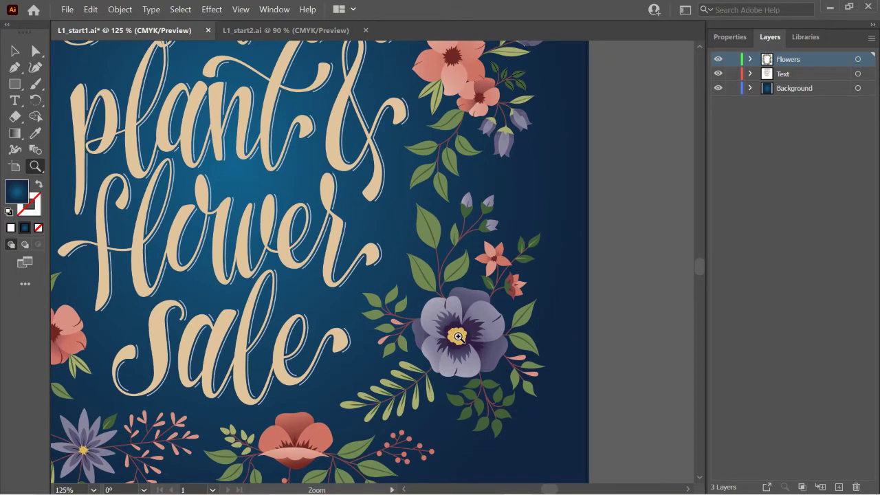
{"action": "left_click_drag", "start_coordinate": [458, 336], "coordinate": [356, 342]}
{"action": "left_click_drag", "start_coordinate": [252, 134], "coordinate": [382, 268]}
{"action": "left_click_drag", "start_coordinate": [496, 458], "coordinate": [485, 426]}
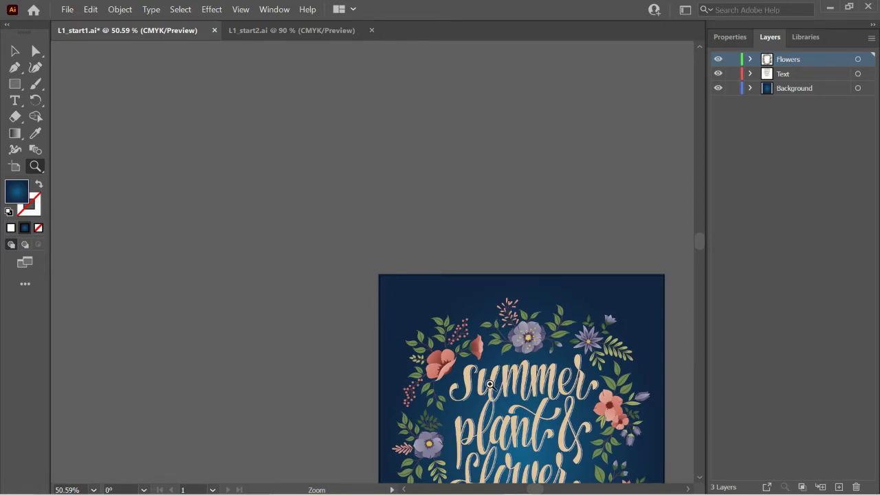
Zoom in on the flower lettering through 100% and 200% up to 300%
{"action": "left_click", "coordinate": [535, 430], "text": "alt"}
{"action": "left_click", "coordinate": [533, 423]}
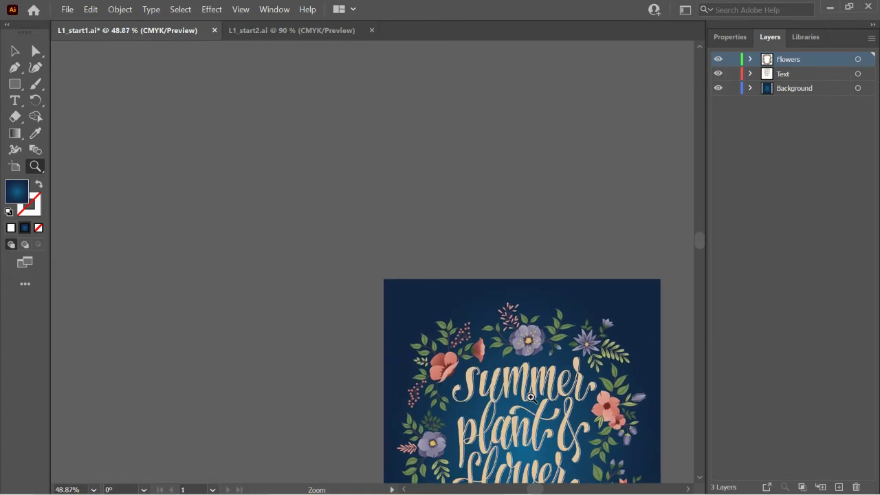
{"action": "left_click", "coordinate": [529, 390]}
{"action": "left_click", "coordinate": [530, 390]}
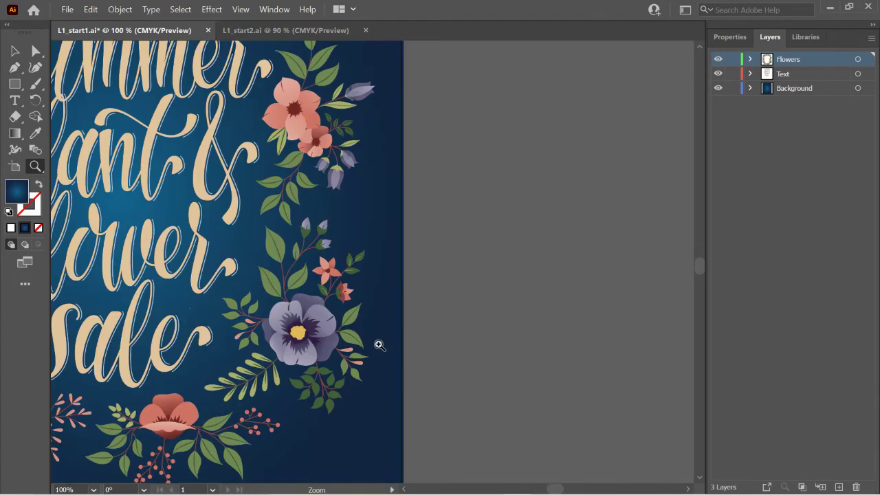
{"action": "left_click", "coordinate": [108, 237]}
{"action": "left_click", "coordinate": [384, 240]}
{"action": "left_click", "coordinate": [384, 240]}
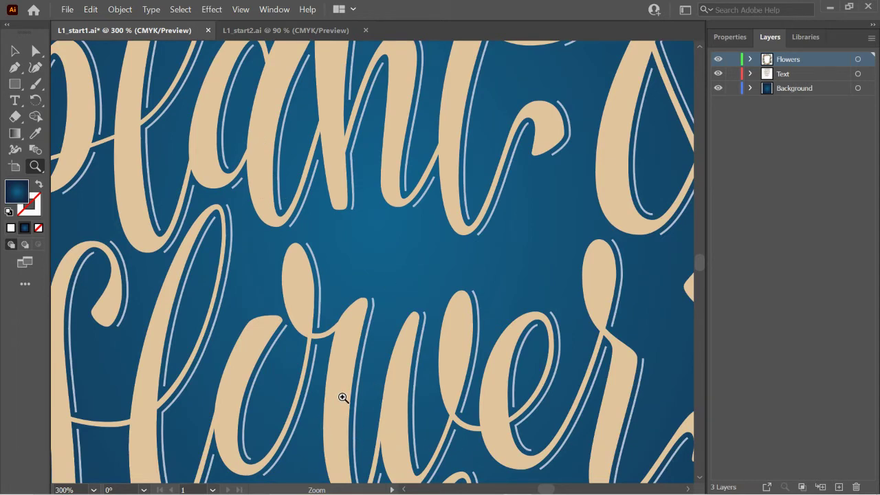
Pan around the Sale word and blossoms, then fit the whole poster with Ctrl+0
{"action": "key", "text": "space"}
{"action": "left_click_drag", "start_coordinate": [345, 394], "coordinate": [378, 171]}
{"action": "scroll", "coordinate": [372, 216], "scroll_direction": "down", "scroll_amount": 5}
{"action": "scroll", "coordinate": [372, 216], "scroll_direction": "left", "scroll_amount": 3}
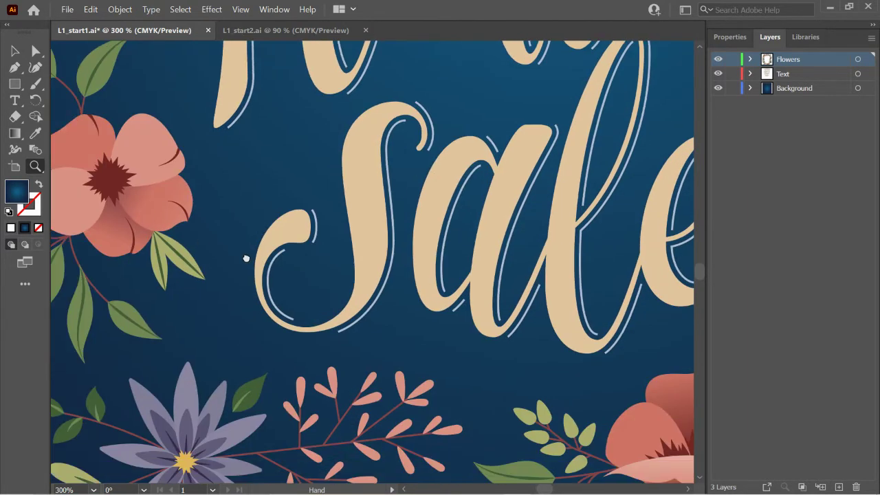
{"action": "scroll", "coordinate": [247, 258], "scroll_direction": "left", "scroll_amount": 7}
{"action": "scroll", "coordinate": [247, 258], "scroll_direction": "up", "scroll_amount": 2}
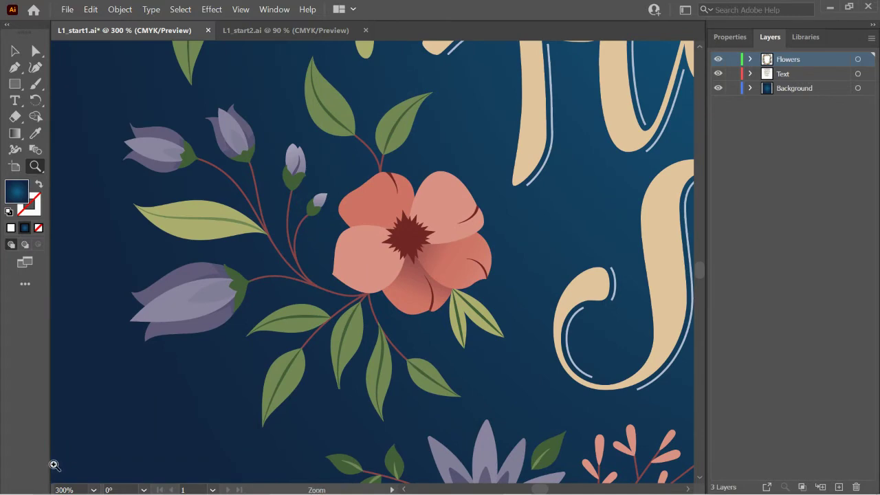
{"action": "key", "text": "ctrl+0"}
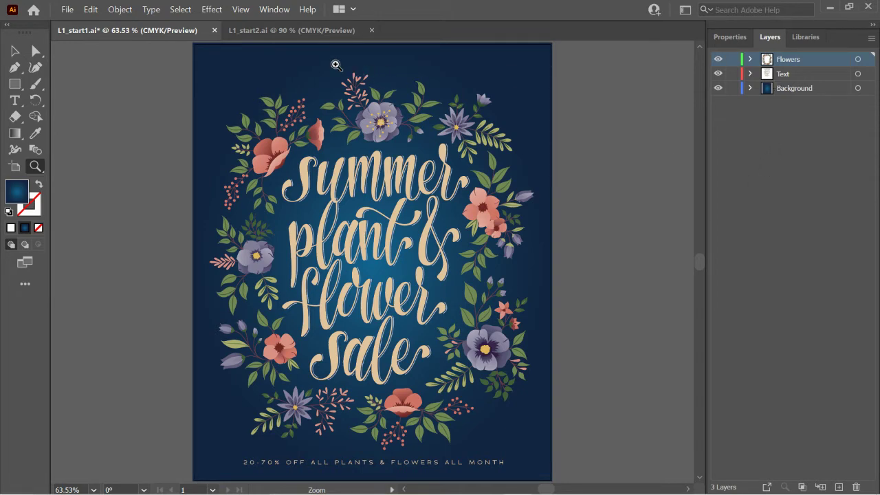
Open the Artboards panel from the Window menu and drag it across the workspace
{"action": "left_click", "coordinate": [273, 10]}
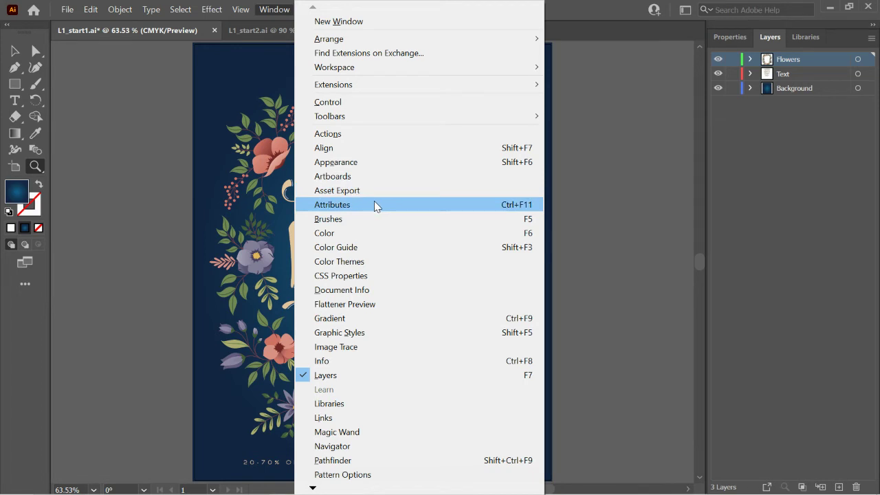
{"action": "left_click", "coordinate": [333, 176]}
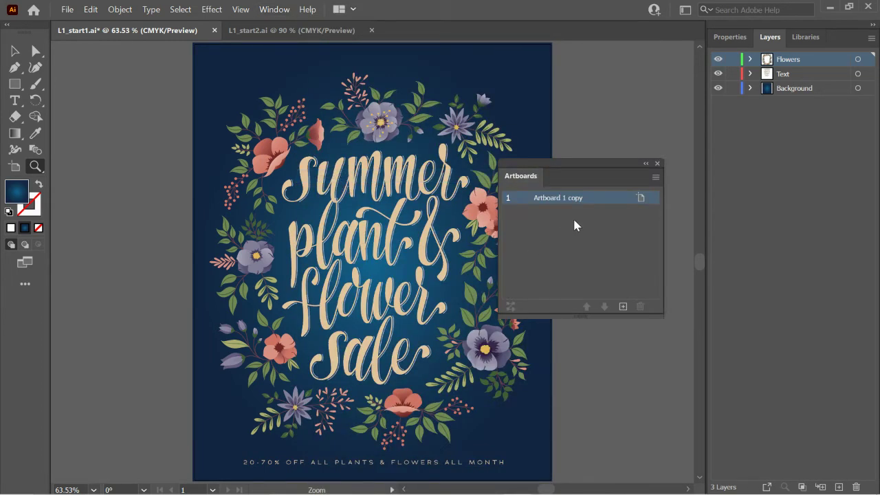
{"action": "left_click_drag", "start_coordinate": [570, 164], "coordinate": [515, 168]}
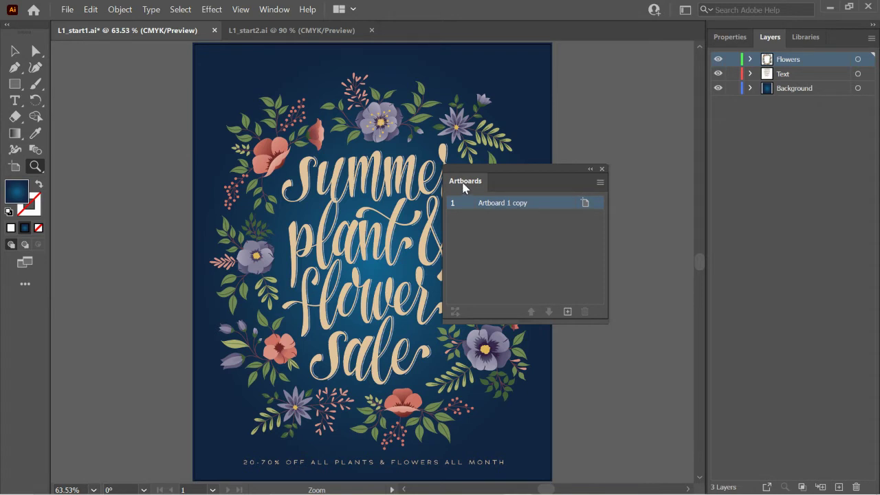
{"action": "left_click_drag", "start_coordinate": [467, 187], "coordinate": [735, 38]}
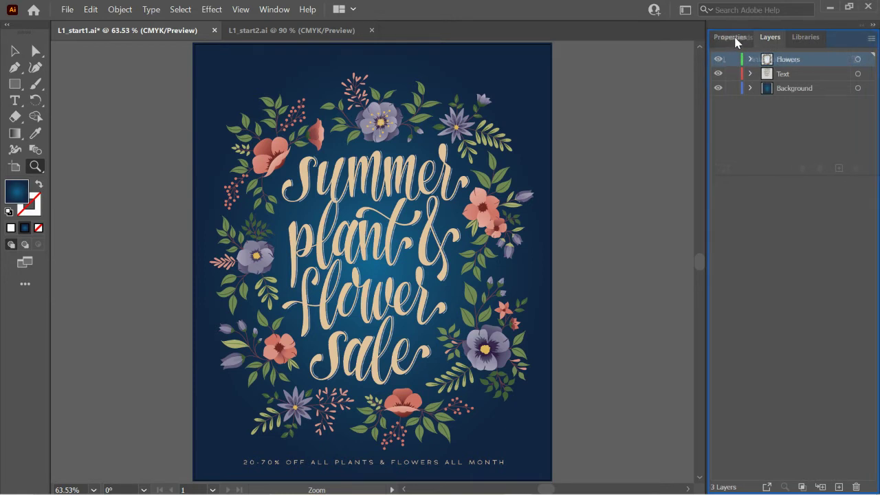
Dock Artboards in the Layers group, then pull it out and dock it below Libraries
{"action": "left_click_drag", "start_coordinate": [735, 39], "coordinate": [736, 39]}
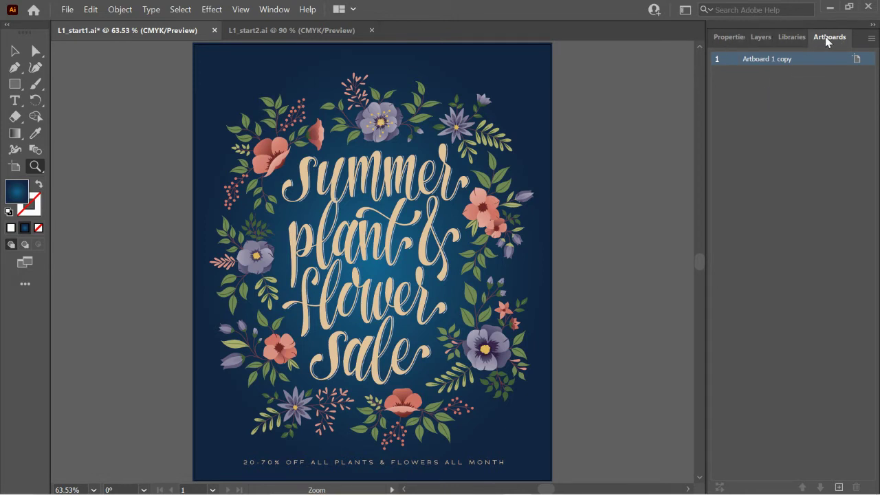
{"action": "left_click_drag", "start_coordinate": [841, 39], "coordinate": [721, 39]}
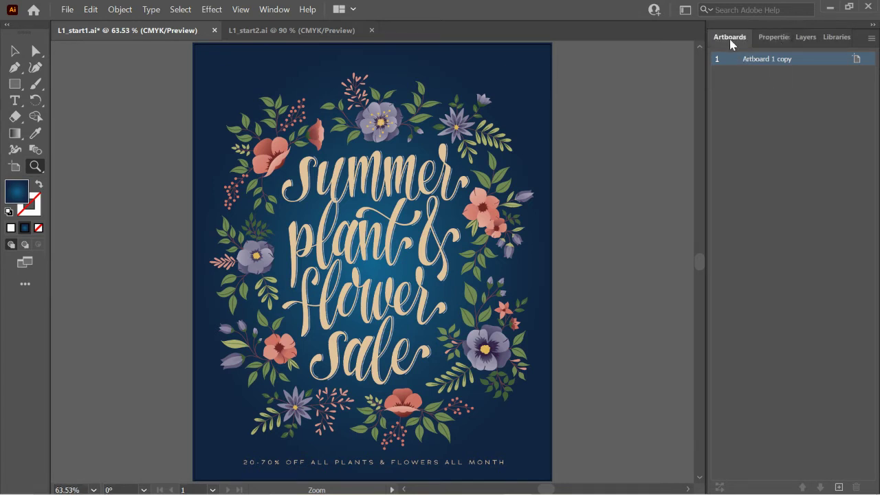
{"action": "left_click_drag", "start_coordinate": [732, 40], "coordinate": [415, 66]}
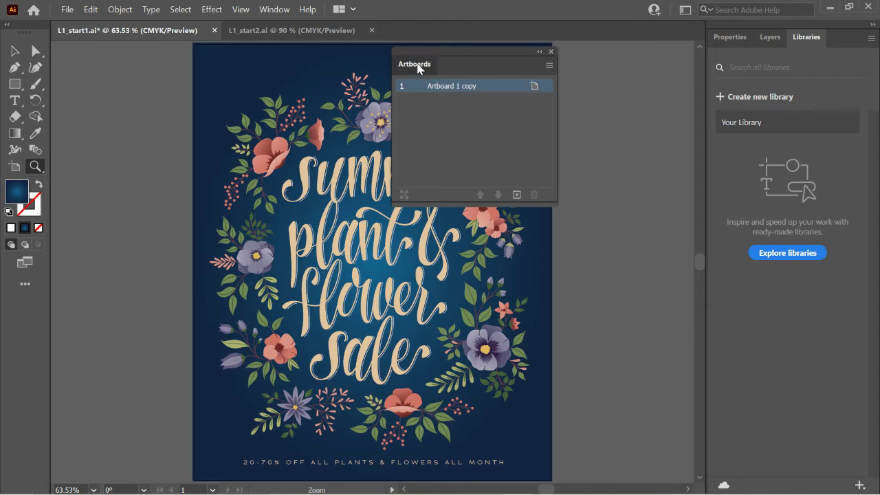
{"action": "left_click_drag", "start_coordinate": [432, 75], "coordinate": [745, 487]}
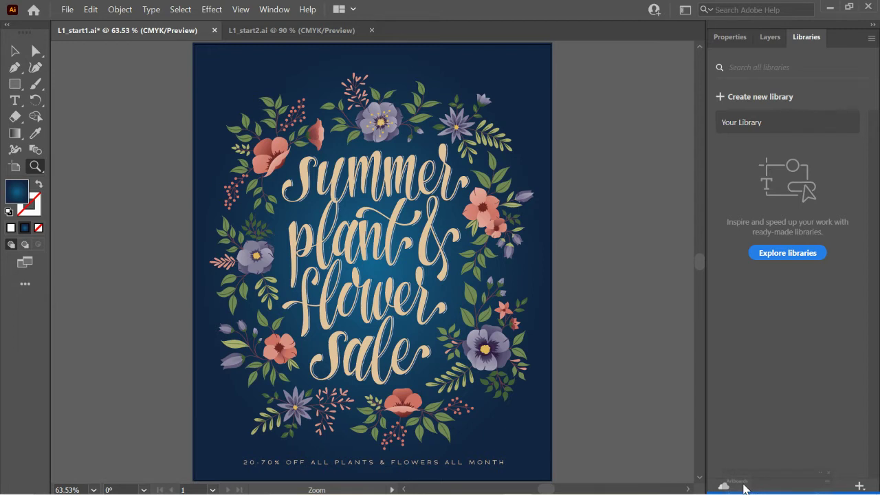
{"action": "left_click_drag", "start_coordinate": [744, 486], "coordinate": [744, 487]}
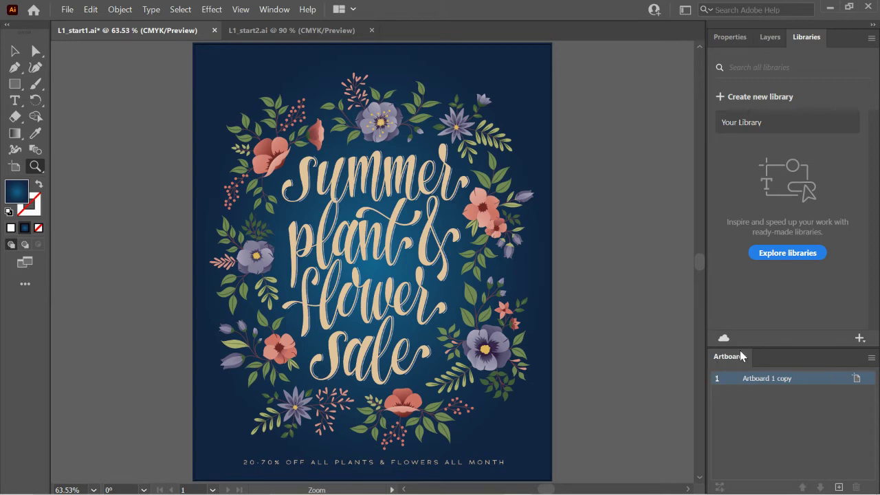
Collapse and re-expand the Properties and Artboards panels and the right-hand panel dock
{"action": "left_click", "coordinate": [737, 37]}
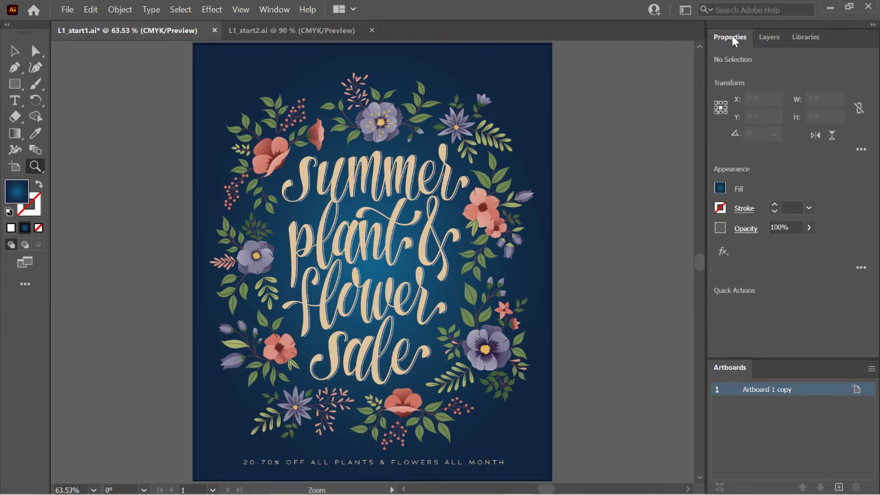
{"action": "left_click", "coordinate": [732, 40]}
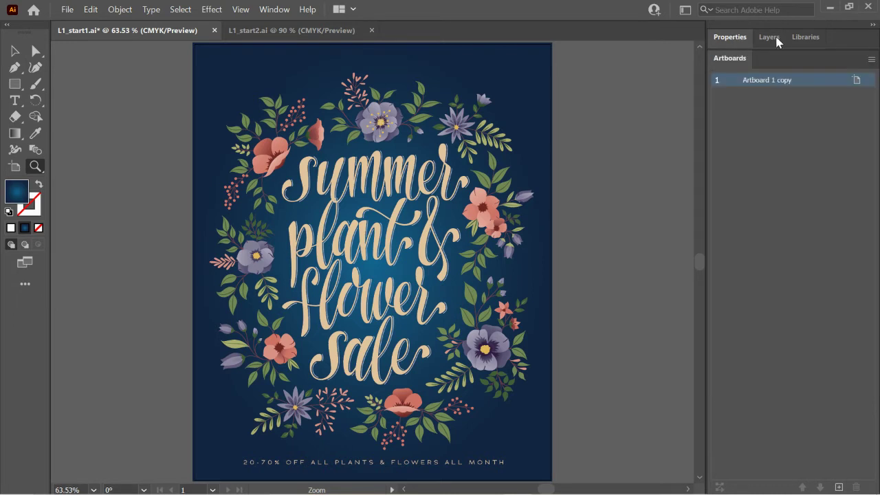
{"action": "left_click", "coordinate": [732, 61]}
{"action": "left_click", "coordinate": [732, 61]}
{"action": "left_click", "coordinate": [730, 39]}
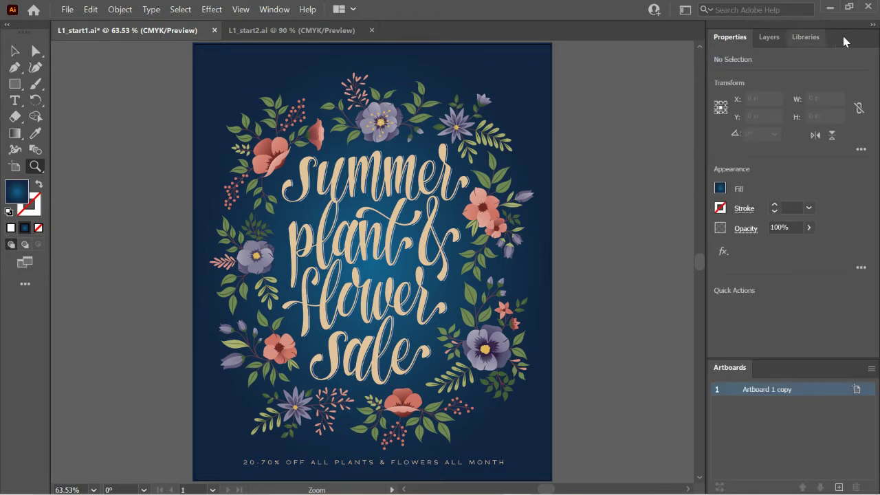
{"action": "left_click", "coordinate": [871, 26]}
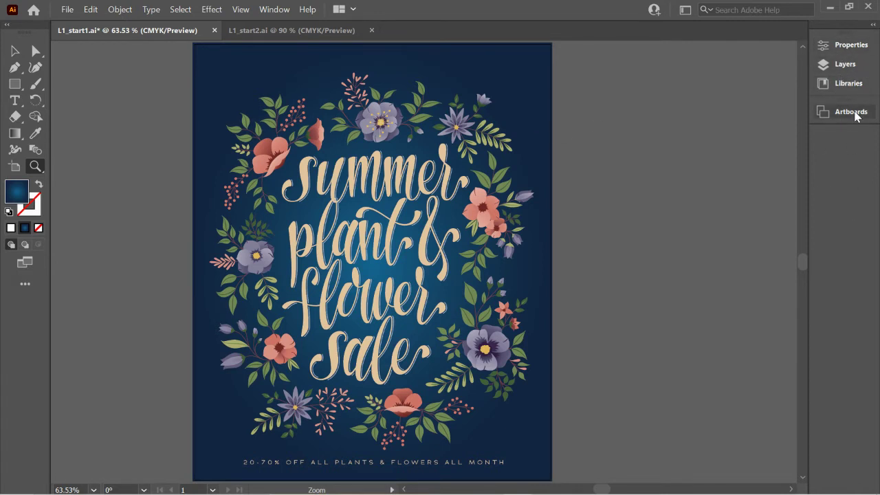
{"action": "left_click", "coordinate": [873, 27]}
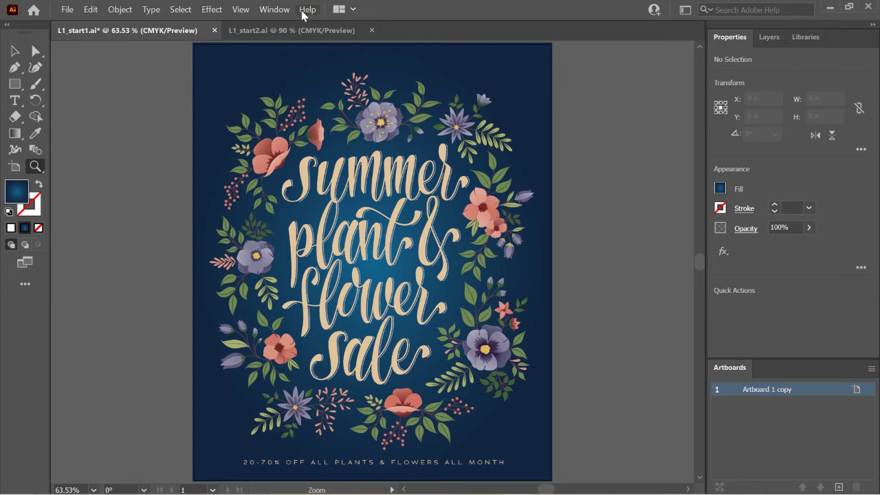
Save the current panel layout as a new workspace named after the user
{"action": "left_click", "coordinate": [275, 9]}
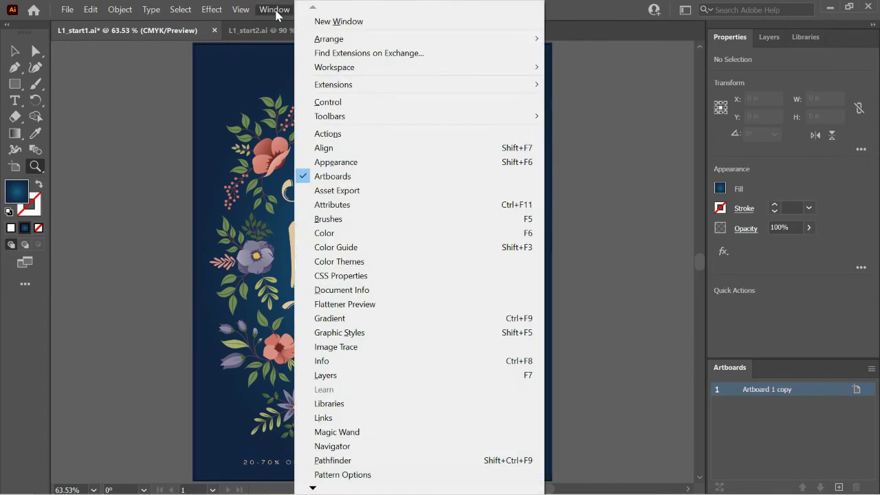
{"action": "mouse_move", "coordinate": [351, 71]}
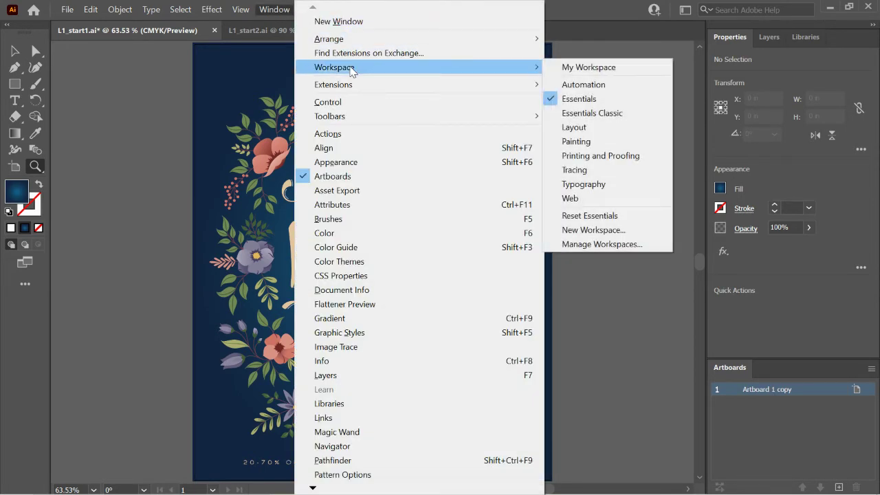
{"action": "left_click", "coordinate": [588, 231]}
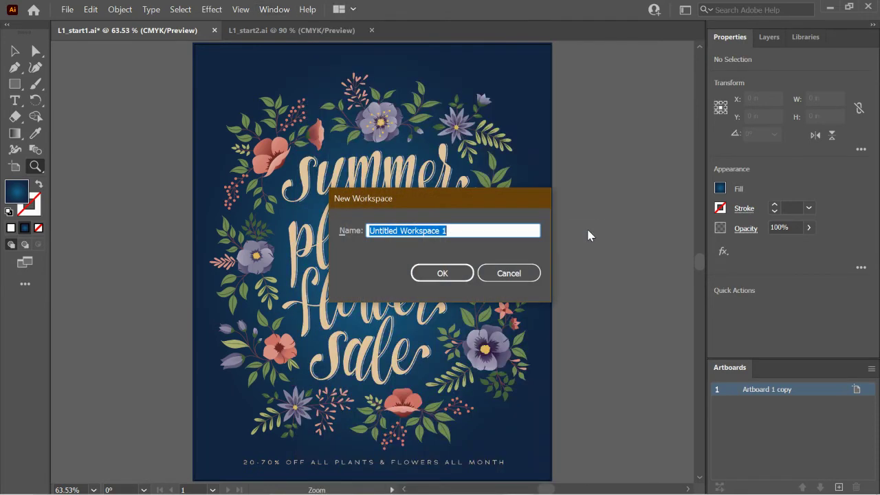
{"action": "type", "text": "Gib"}
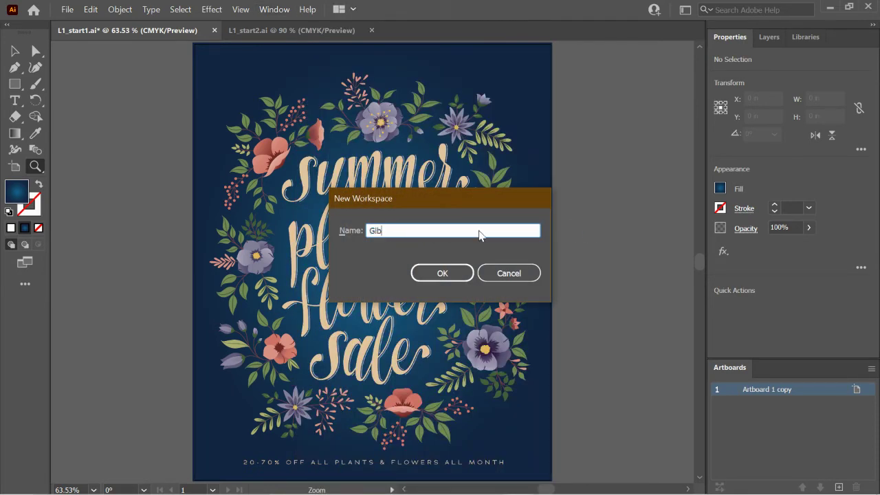
{"action": "type", "text": "by's Workspace"}
{"action": "left_click", "coordinate": [419, 272]}
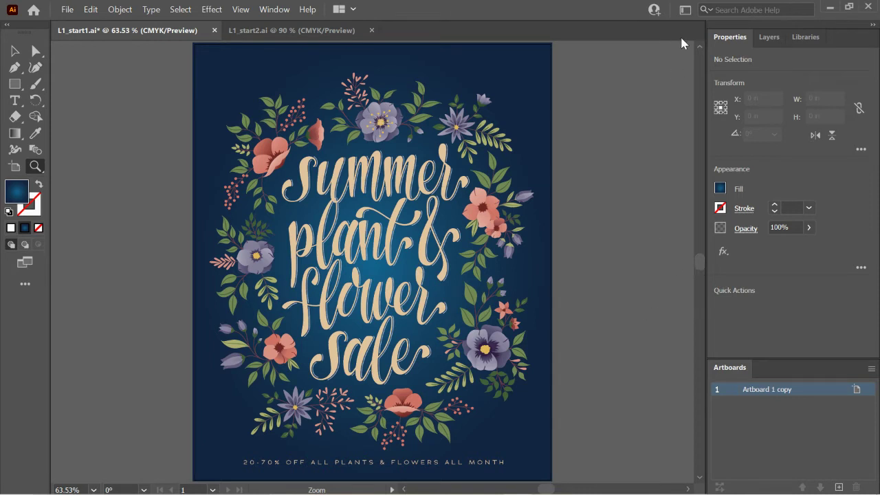
Switch to Essentials and reset it, then switch back to the saved custom workspace
{"action": "left_click", "coordinate": [685, 11]}
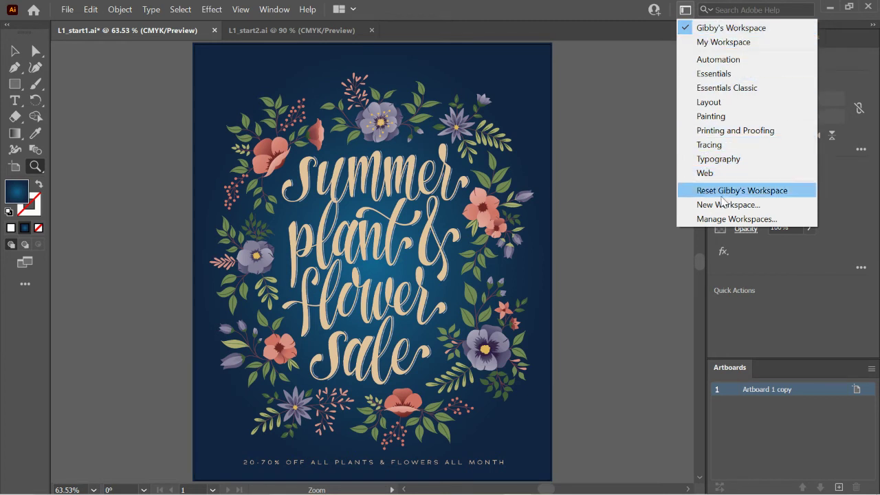
{"action": "left_click", "coordinate": [716, 74]}
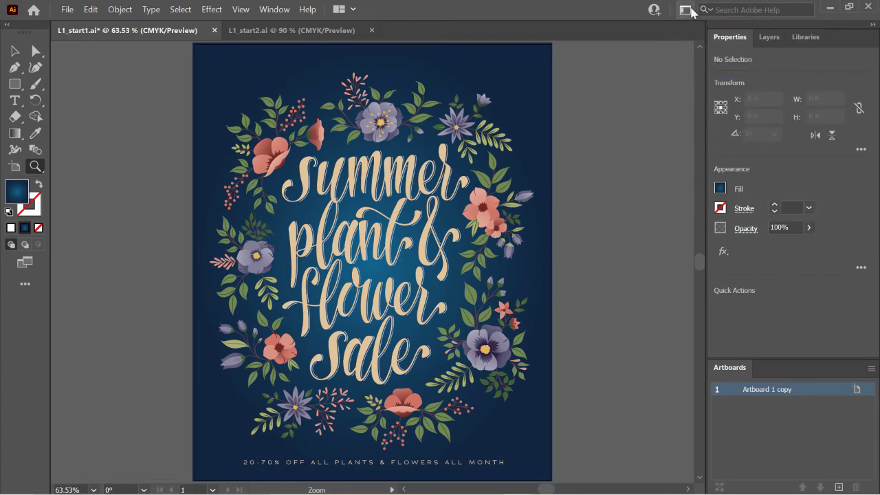
{"action": "left_click", "coordinate": [274, 9]}
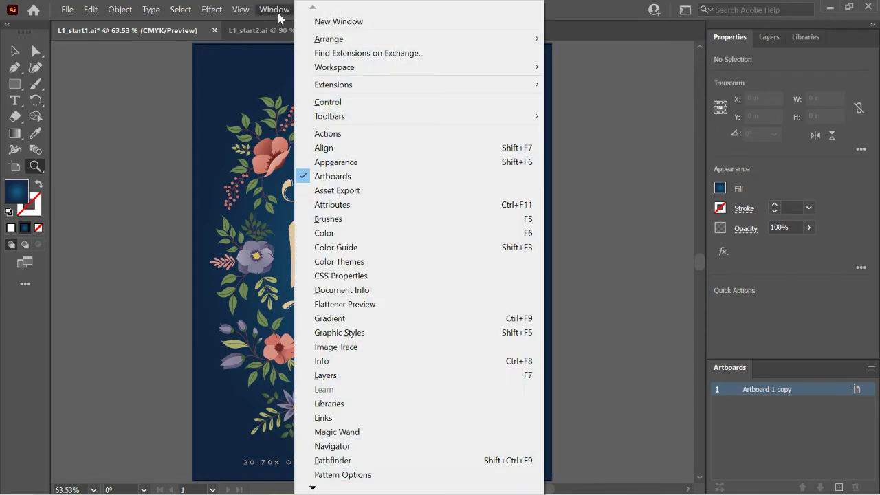
{"action": "mouse_move", "coordinate": [337, 68]}
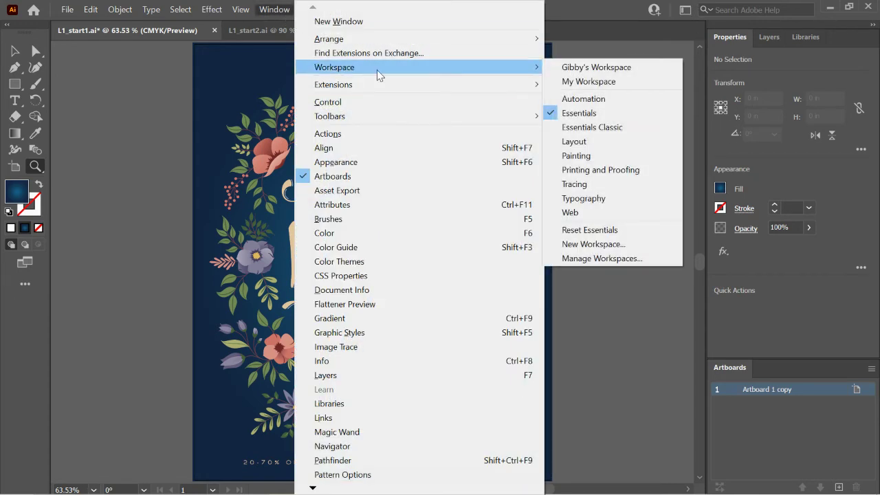
{"action": "left_click", "coordinate": [587, 231]}
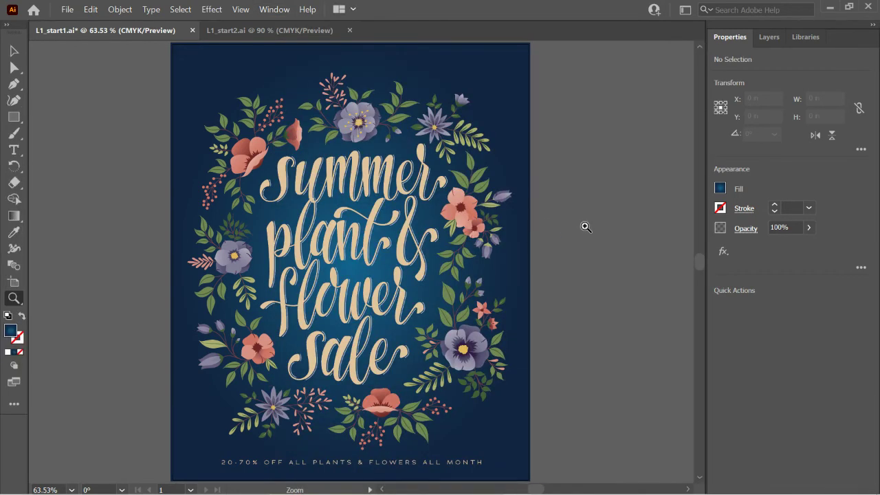
{"action": "left_click", "coordinate": [685, 10]}
{"action": "left_click", "coordinate": [706, 27]}
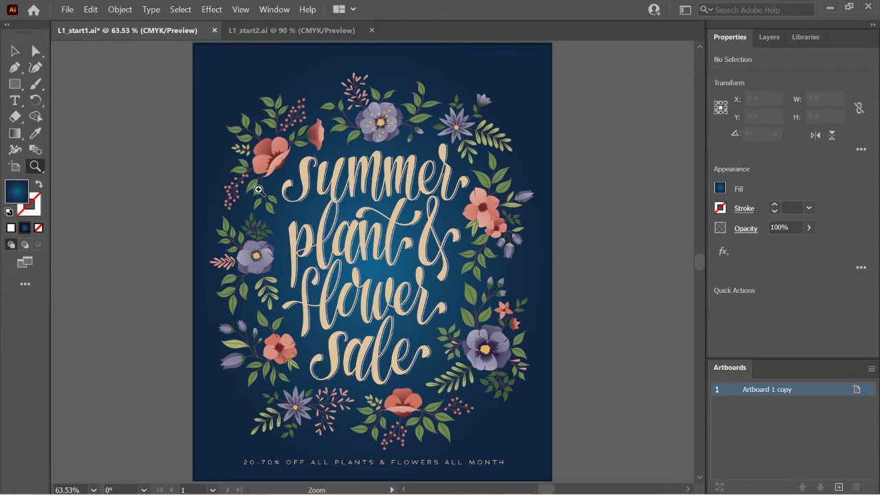
Switch to the Painting workspace
{"action": "left_click", "coordinate": [275, 9]}
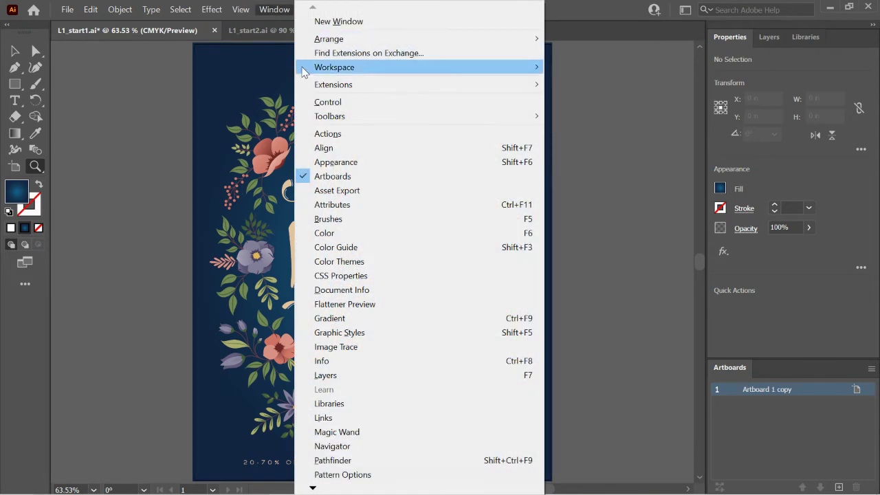
{"action": "mouse_move", "coordinate": [305, 73]}
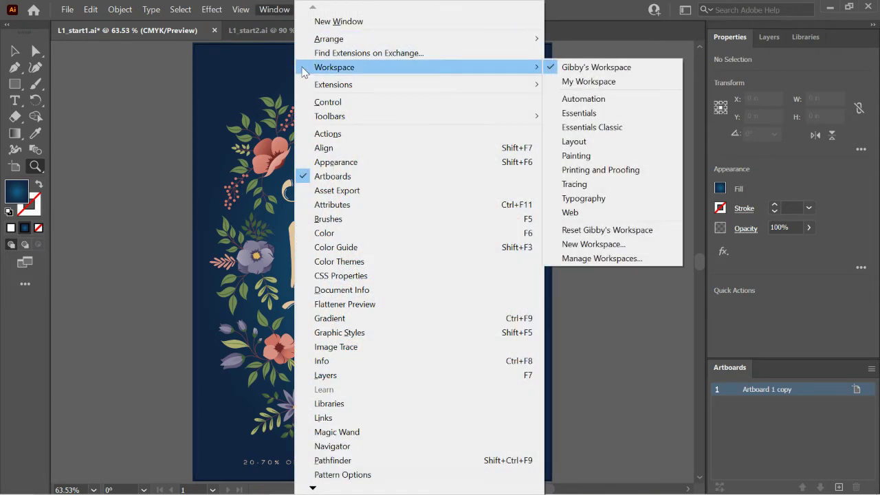
{"action": "left_click", "coordinate": [595, 158]}
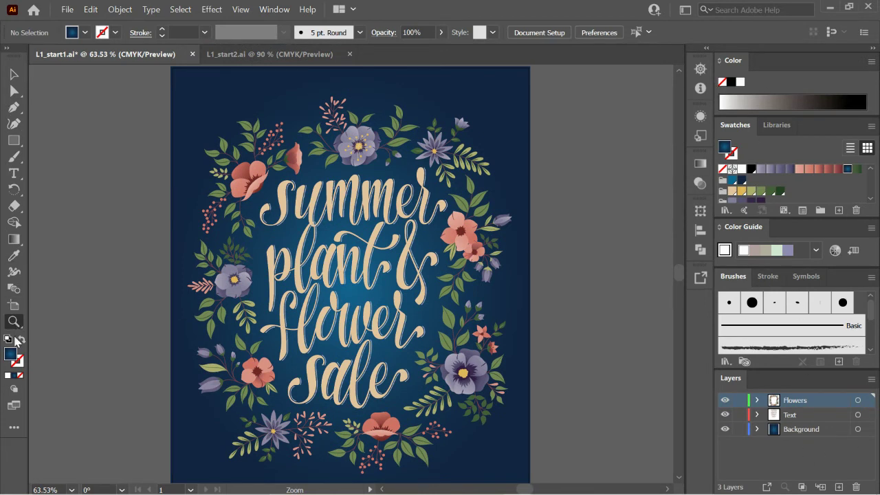
Switch to the Typography workspace
{"action": "left_click", "coordinate": [272, 10]}
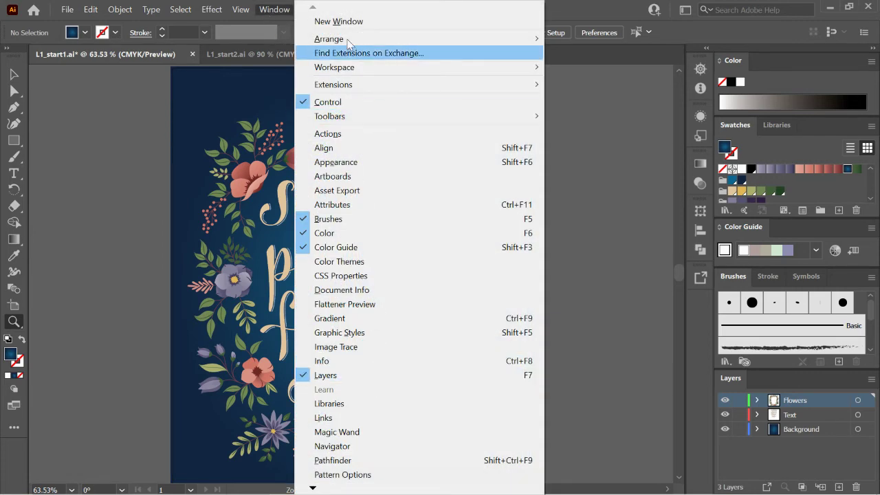
{"action": "mouse_move", "coordinate": [333, 70]}
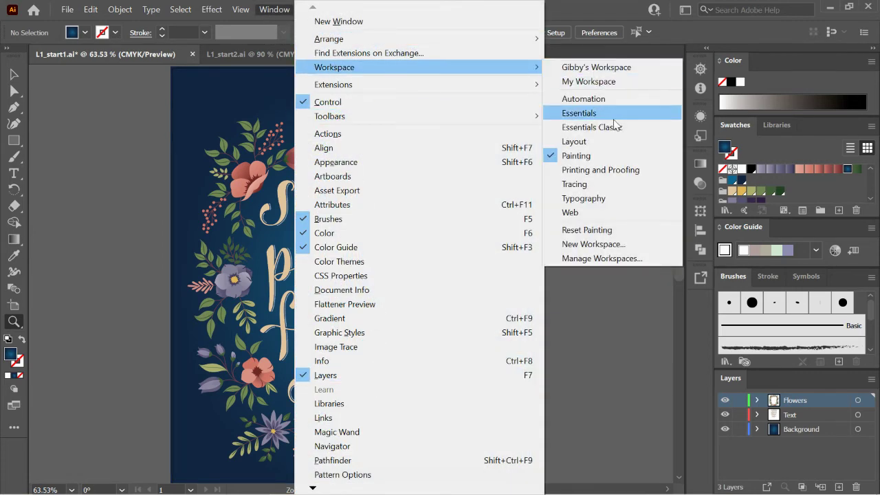
{"action": "left_click", "coordinate": [573, 198]}
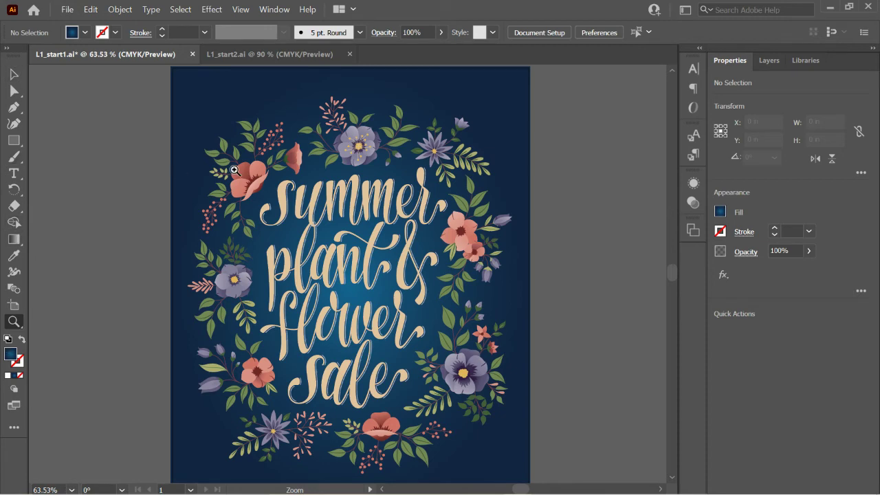
Switch back to the Essentials workspace
{"action": "left_click", "coordinate": [274, 9]}
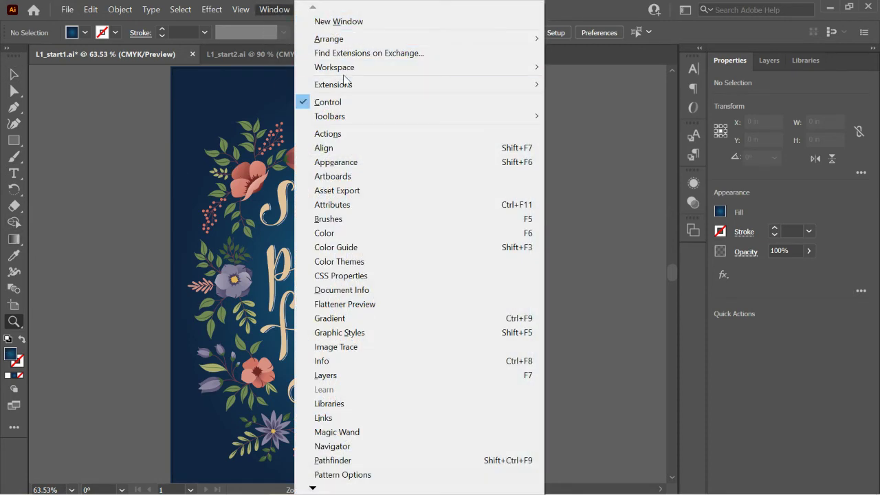
{"action": "mouse_move", "coordinate": [347, 68]}
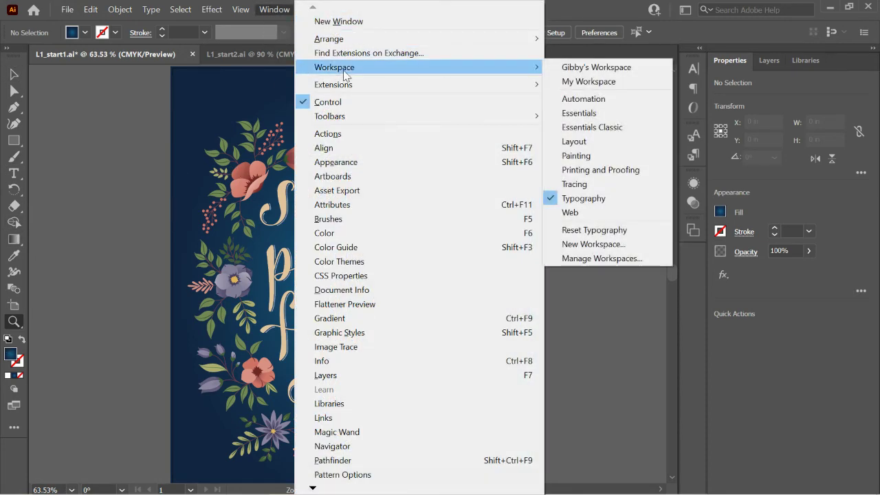
{"action": "left_click", "coordinate": [589, 112]}
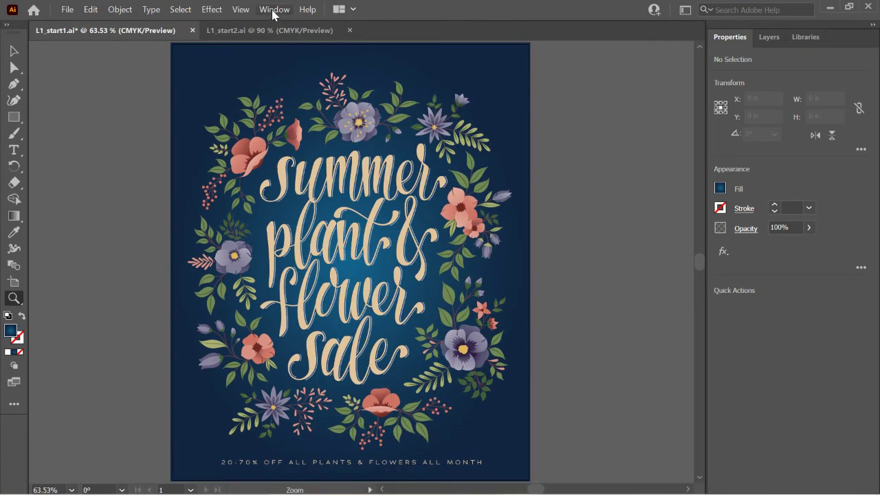
Switch to the custom workspace, then close L1_start1.ai without saving changes
{"action": "left_click", "coordinate": [685, 10]}
{"action": "left_click", "coordinate": [695, 29]}
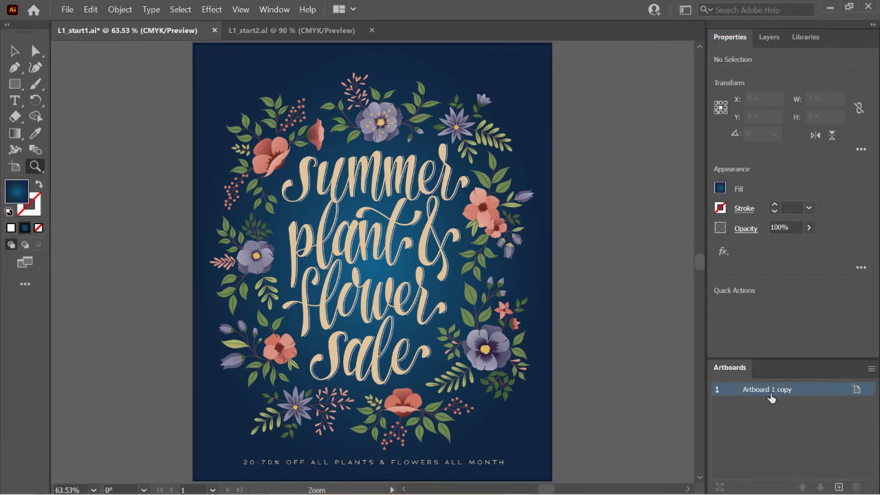
{"action": "left_click", "coordinate": [213, 31]}
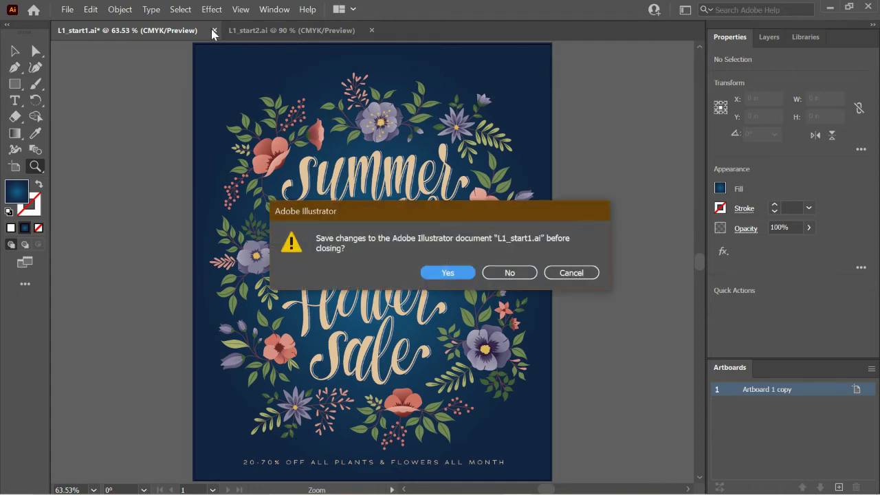
{"action": "left_click", "coordinate": [509, 273]}
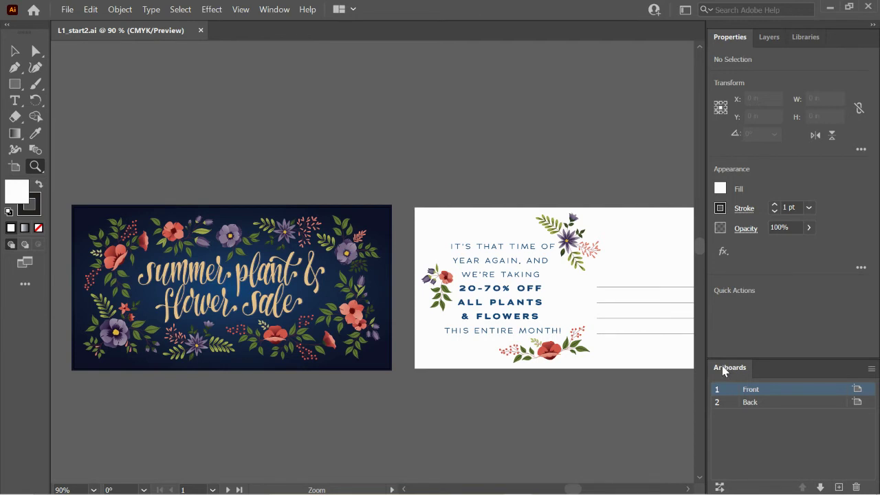
Fit the Front, then the Back artboard in the window, and select the top purple flower group
{"action": "double_click", "coordinate": [749, 393]}
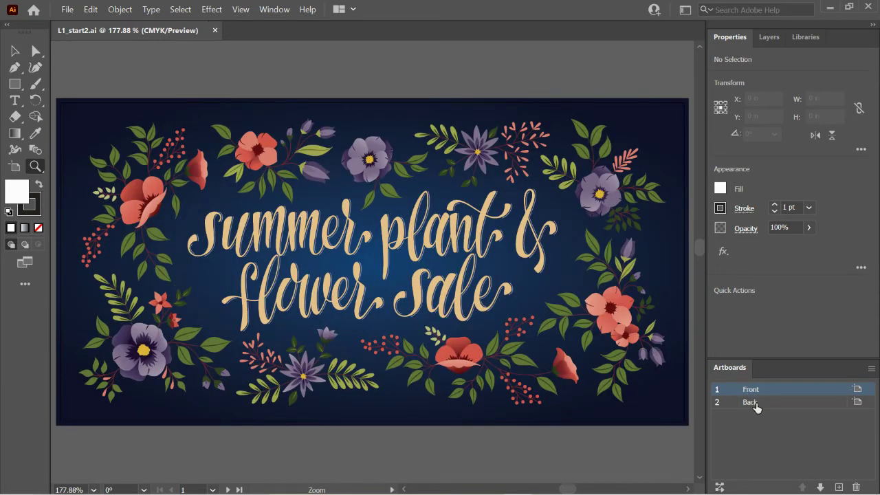
{"action": "left_click", "coordinate": [751, 403]}
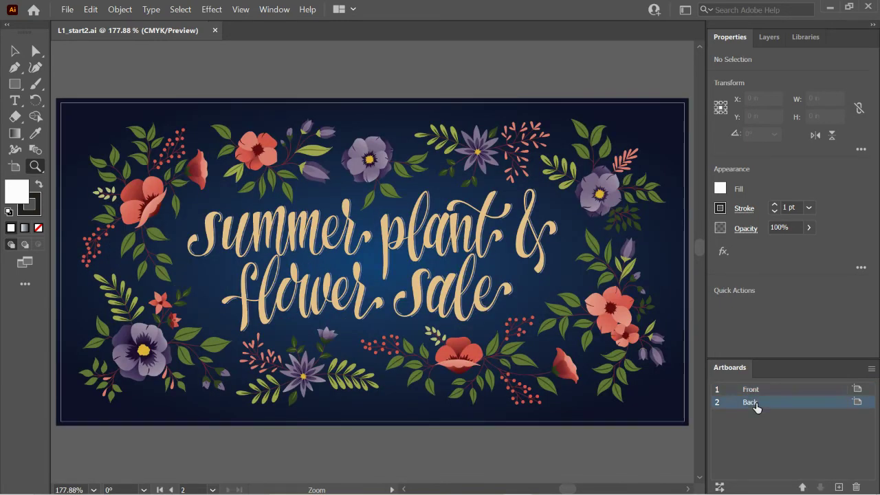
{"action": "double_click", "coordinate": [751, 405]}
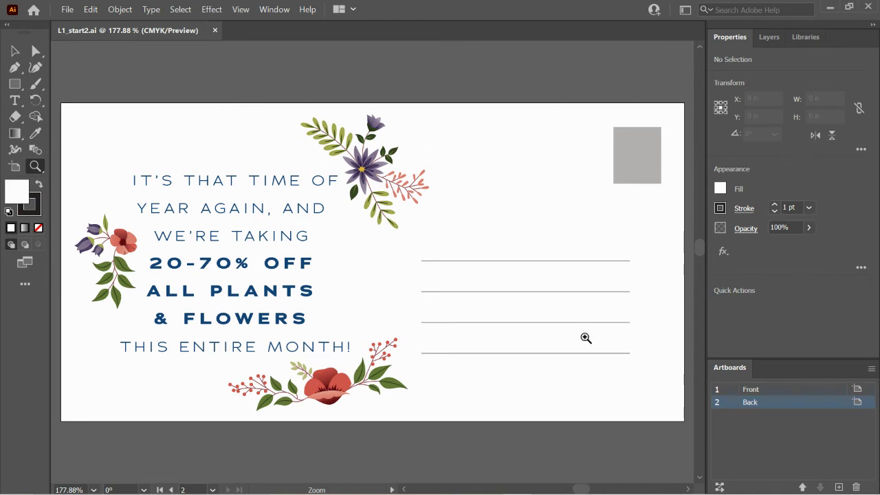
{"action": "left_click", "coordinate": [14, 51]}
{"action": "left_click", "coordinate": [363, 170]}
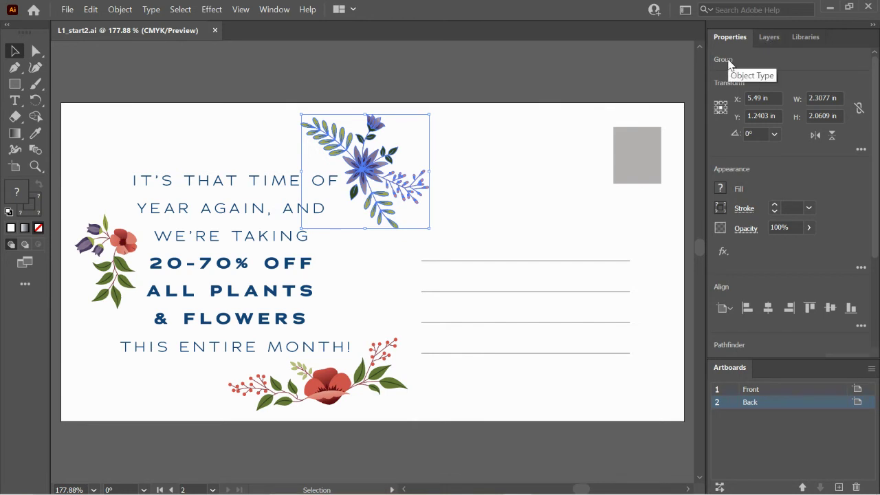
{"action": "left_click", "coordinate": [609, 54]}
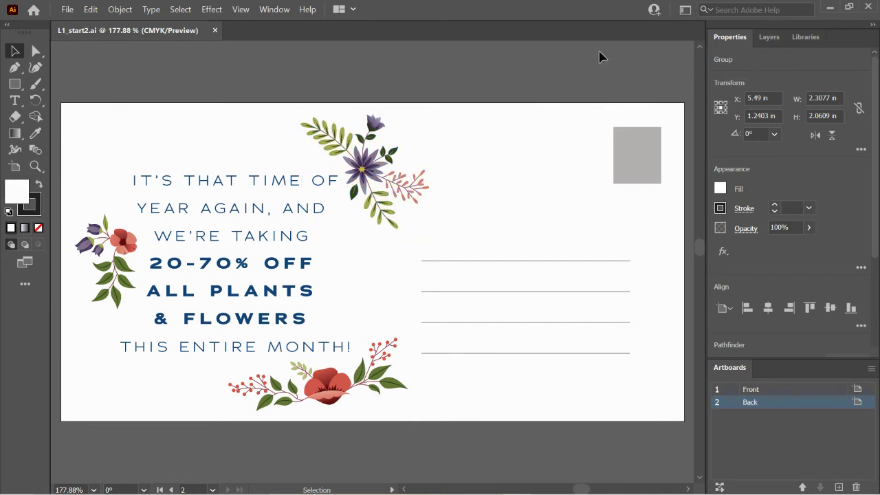
{"action": "left_click", "coordinate": [36, 100]}
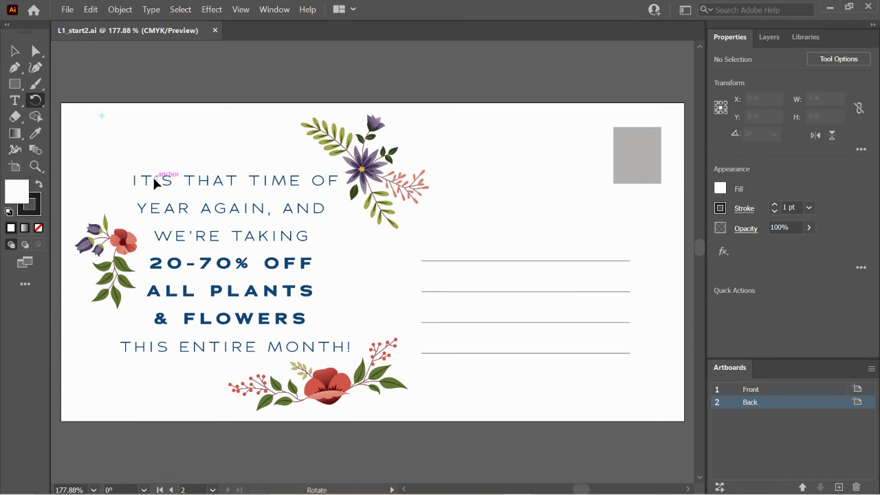
{"action": "left_click", "coordinate": [17, 53]}
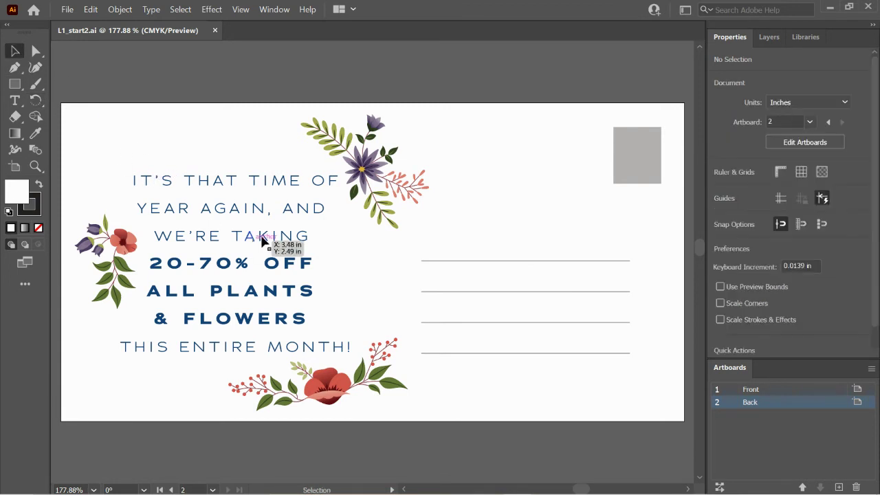
{"action": "left_click", "coordinate": [261, 215]}
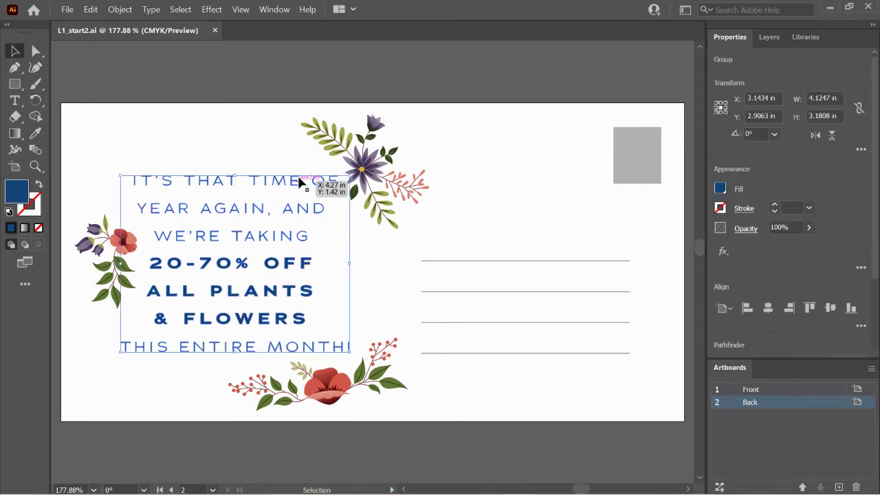
{"action": "left_click", "coordinate": [252, 150]}
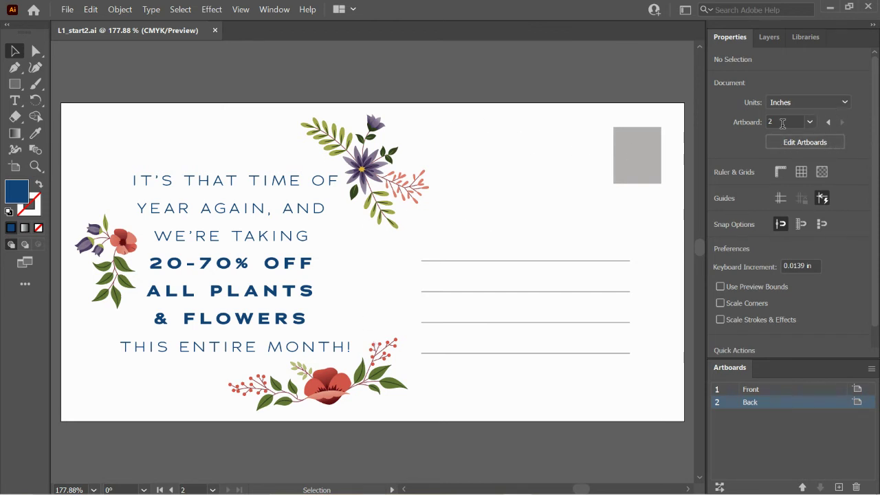
Jump between artboards 1 and 2 via the Artboard dropdown, arrows, Shift+Page Up and panel rows, ending on Front
{"action": "left_click", "coordinate": [810, 123]}
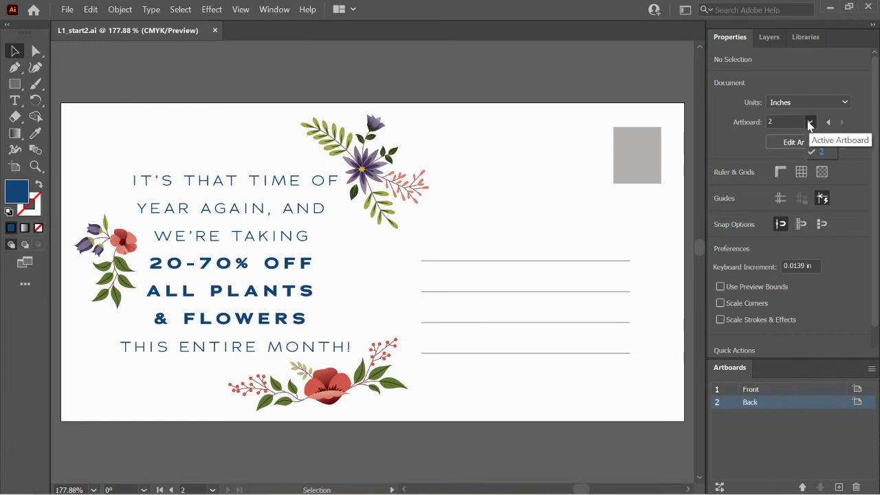
{"action": "left_click", "coordinate": [821, 141]}
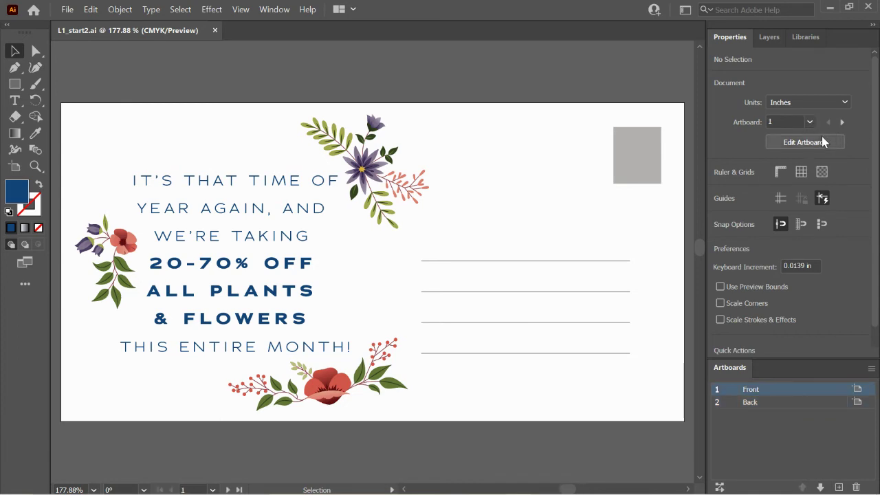
{"action": "left_click", "coordinate": [811, 122]}
{"action": "left_click", "coordinate": [821, 152]}
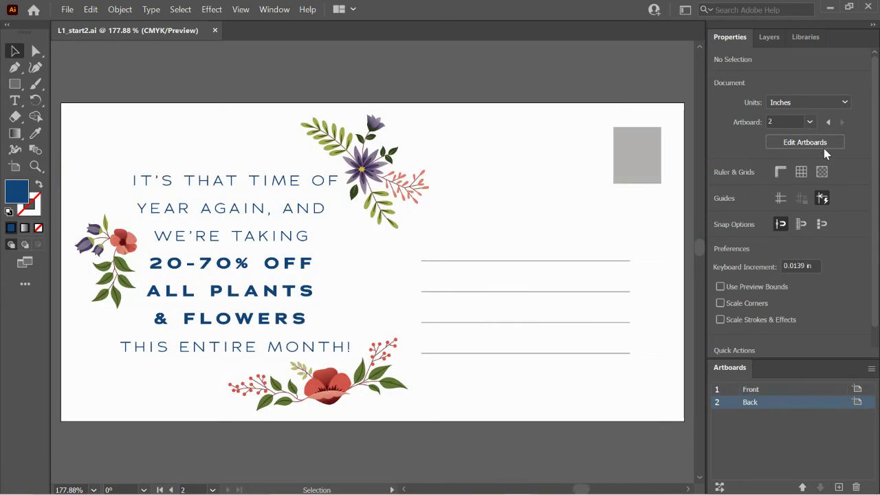
{"action": "left_click", "coordinate": [828, 123]}
{"action": "left_click", "coordinate": [841, 123]}
{"action": "key", "text": "shift+Page_Up"}
{"action": "left_click", "coordinate": [755, 405]}
{"action": "left_click", "coordinate": [751, 393]}
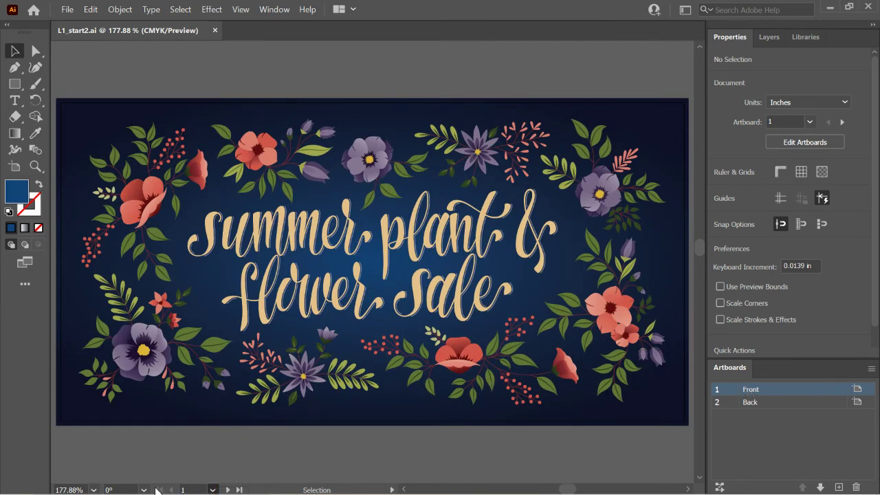
{"action": "mouse_move", "coordinate": [186, 492]}
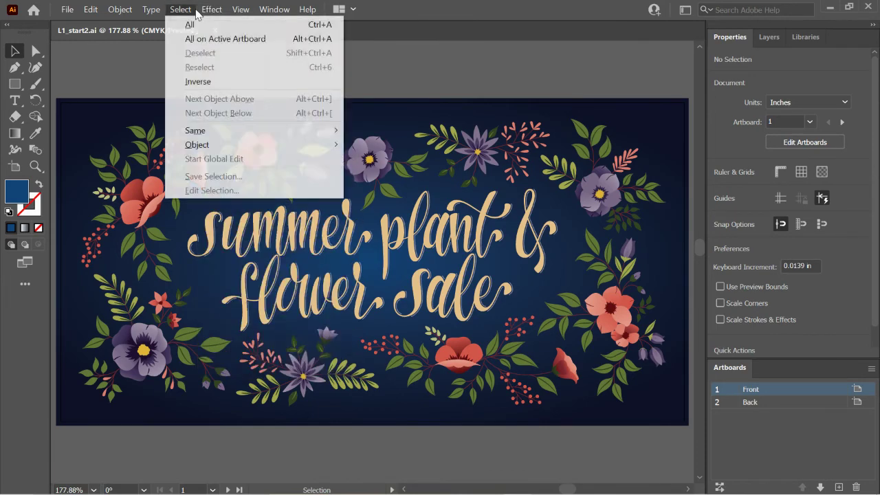
Use View > Fit All in Window to show the Front and Back artboards together at 82.59%
{"action": "left_click", "coordinate": [239, 9]}
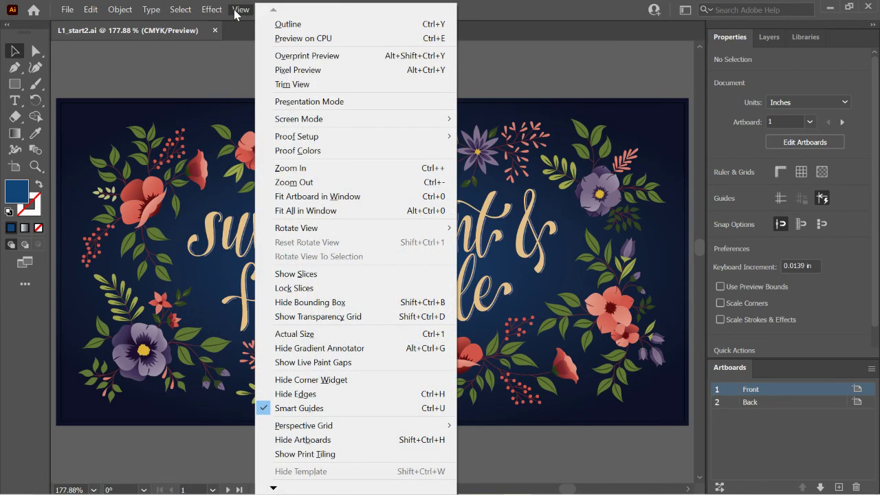
{"action": "left_click", "coordinate": [303, 212]}
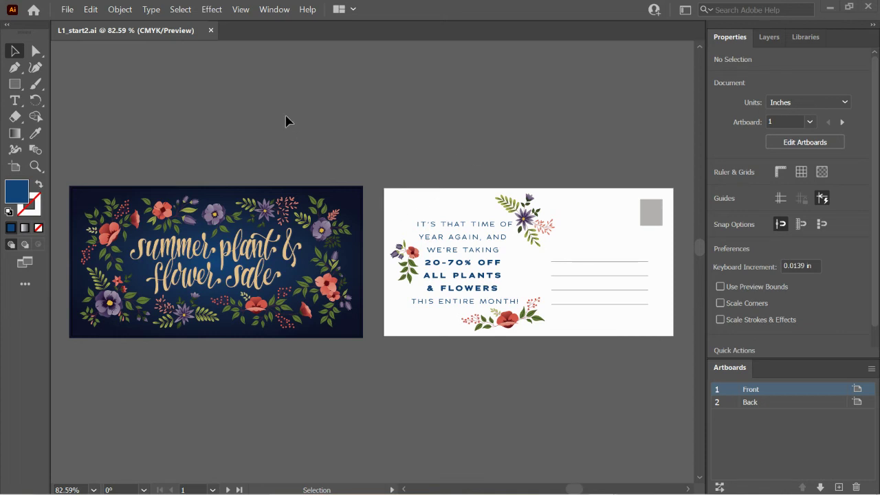
Zoom in step by step to 400% on the top flowers and turn on Pixel Preview
{"action": "scroll", "coordinate": [209, 279], "scroll_direction": "up", "scroll_amount": 2}
{"action": "scroll", "coordinate": [211, 277], "scroll_direction": "down", "scroll_amount": 2}
{"action": "left_click", "coordinate": [35, 166]}
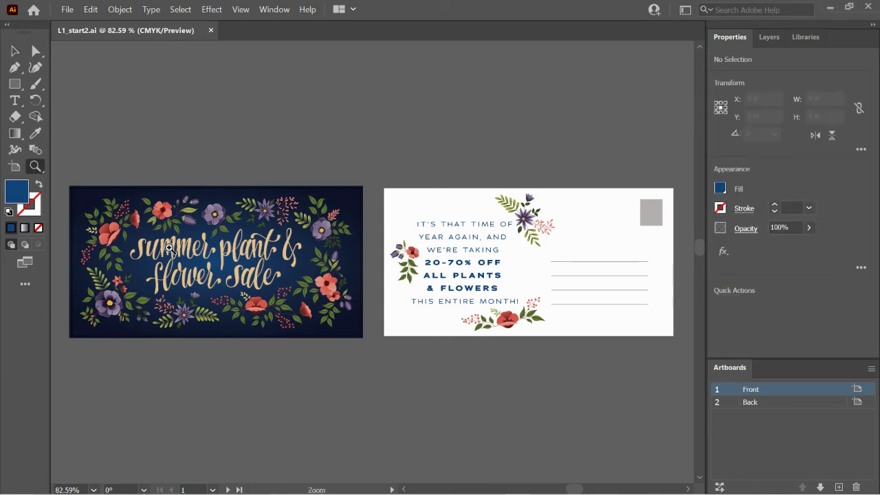
{"action": "left_click", "coordinate": [224, 260]}
{"action": "left_click", "coordinate": [340, 268]}
{"action": "left_click", "coordinate": [412, 252]}
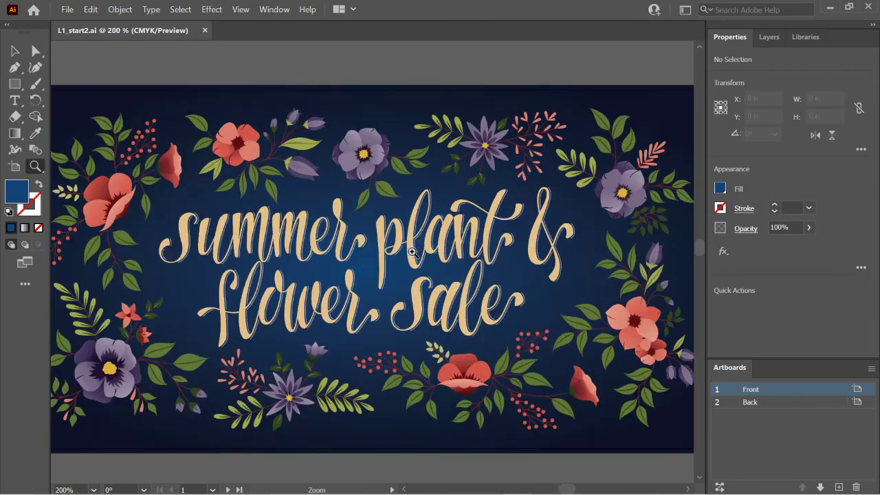
{"action": "left_click", "coordinate": [314, 176]}
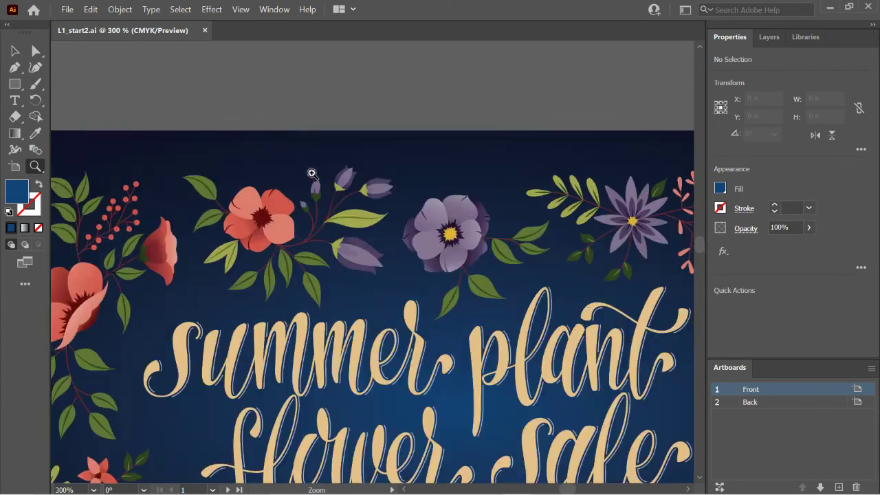
{"action": "left_click", "coordinate": [319, 232]}
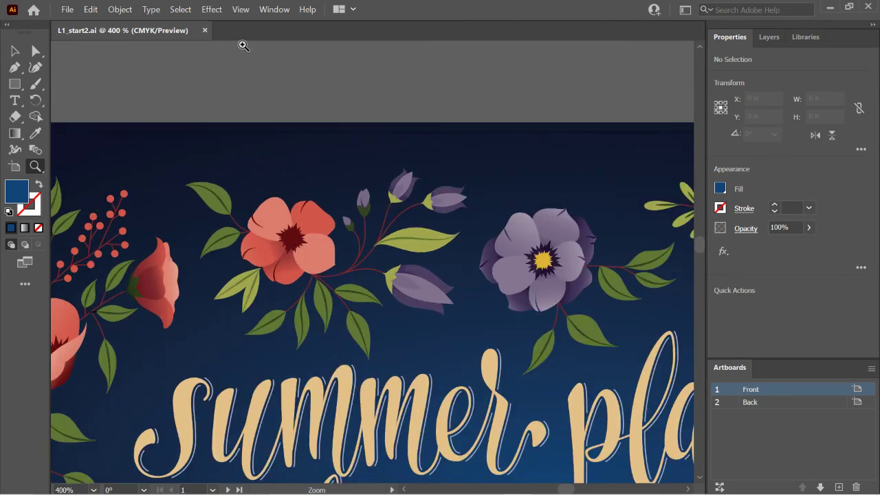
{"action": "left_click", "coordinate": [239, 10]}
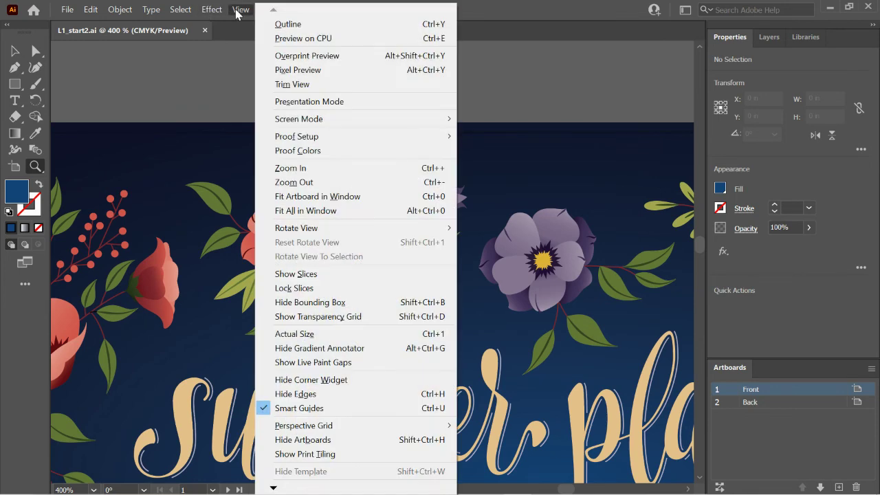
{"action": "left_click", "coordinate": [290, 71]}
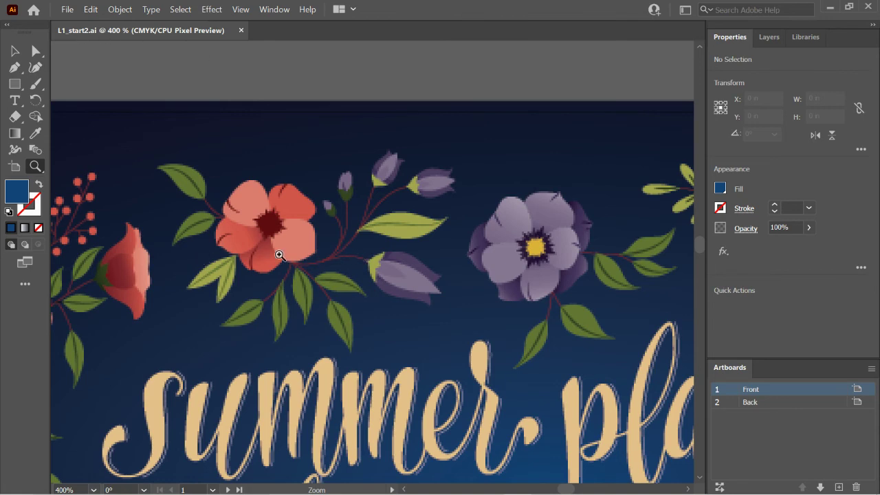
Zoom out to the whole Front artboard, zoom back in to 300%, then turn Pixel Preview off
{"action": "left_click", "coordinate": [356, 270], "text": "alt"}
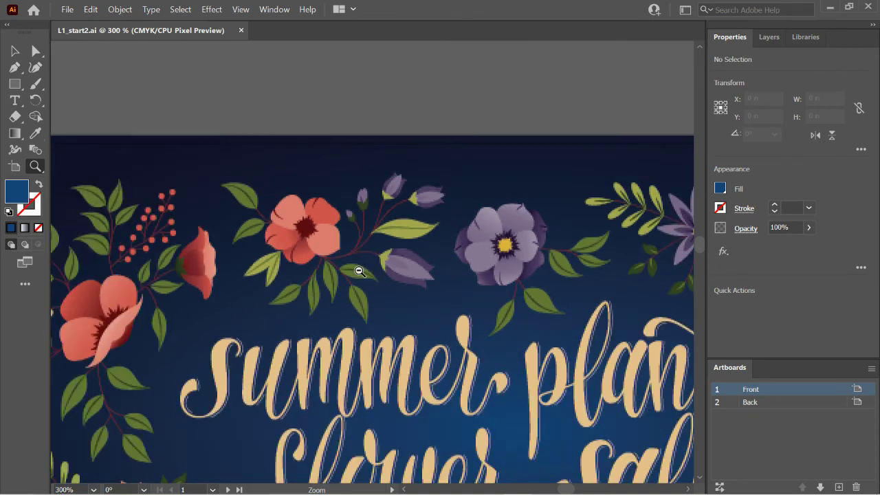
{"action": "left_click", "coordinate": [355, 278], "text": "alt"}
{"action": "left_click", "coordinate": [398, 325], "text": "alt"}
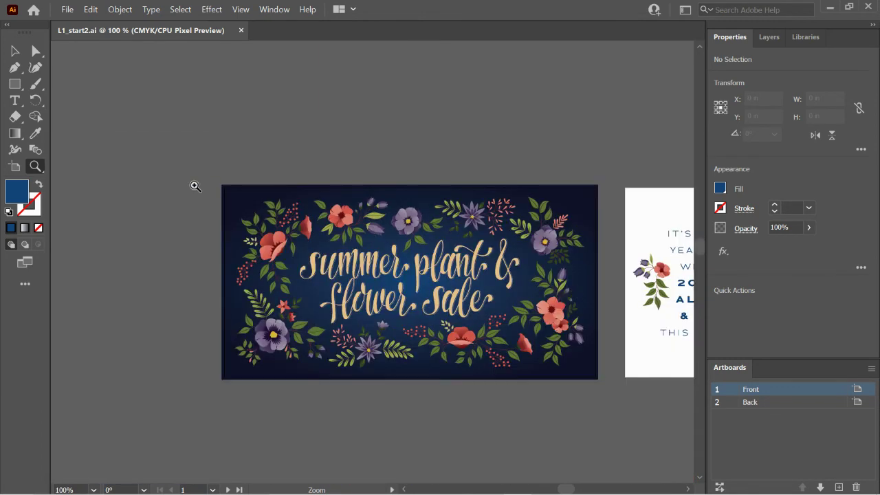
{"action": "left_click", "coordinate": [453, 275]}
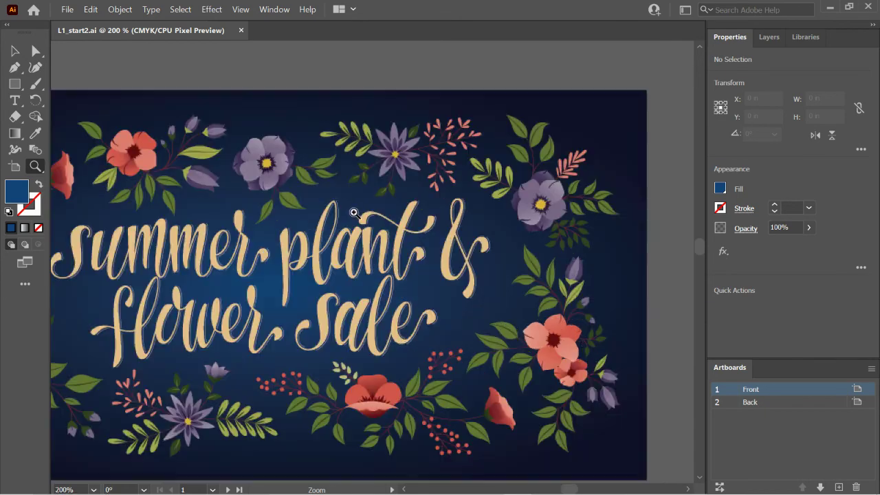
{"action": "left_click", "coordinate": [257, 146]}
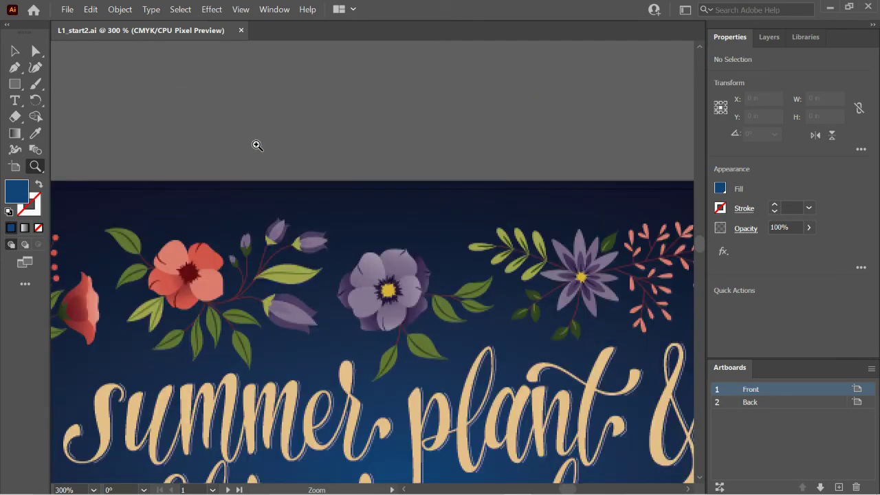
{"action": "left_click", "coordinate": [240, 9]}
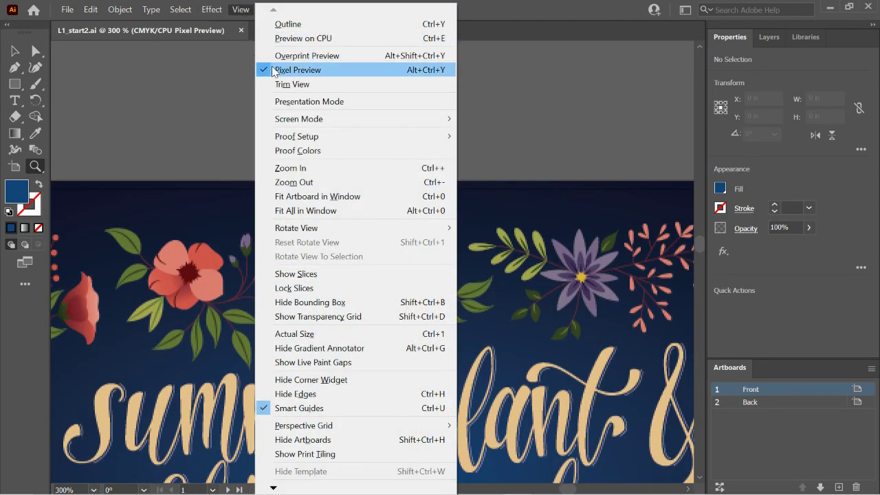
{"action": "left_click", "coordinate": [275, 70]}
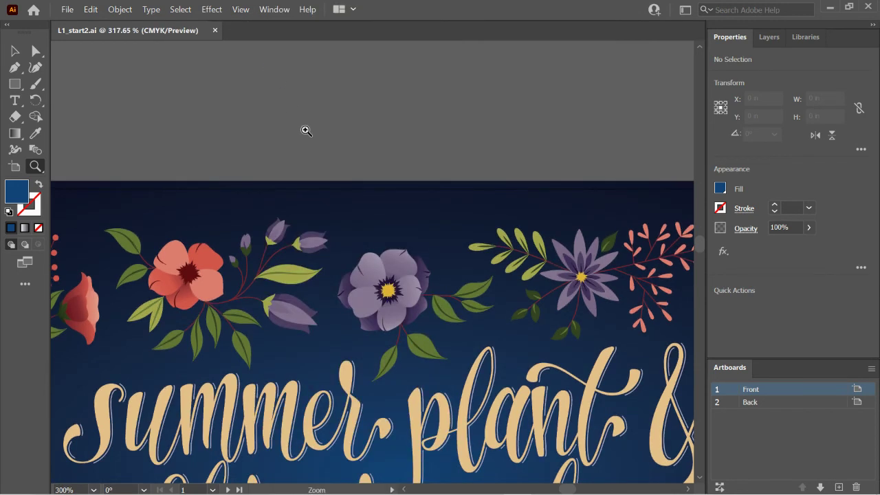
Toggle to Outline mode and back to Preview with Ctrl+Y, then fit the Front artboard with Ctrl+0
{"action": "key", "text": "ctrl+y"}
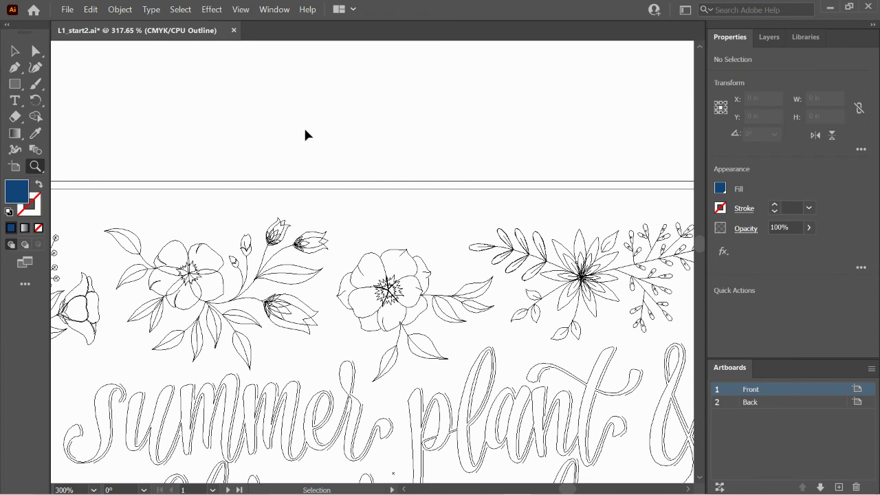
{"action": "key", "text": "ctrl+y"}
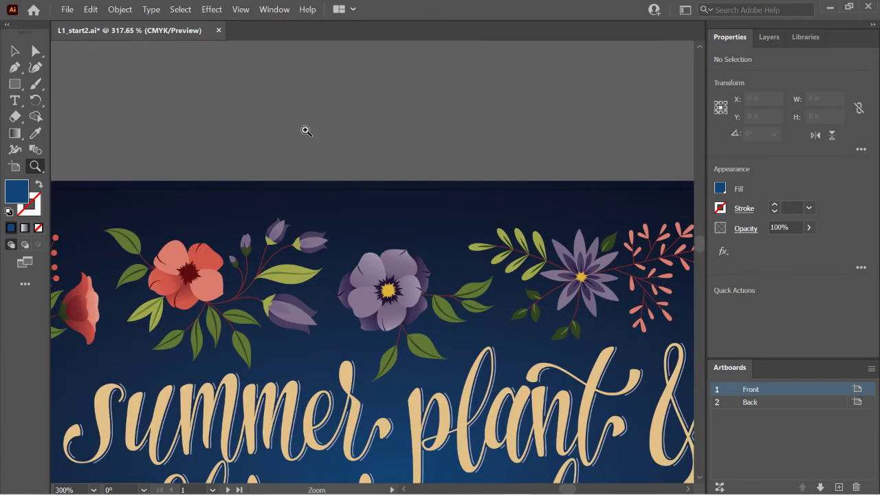
{"action": "key", "text": "ctrl+0"}
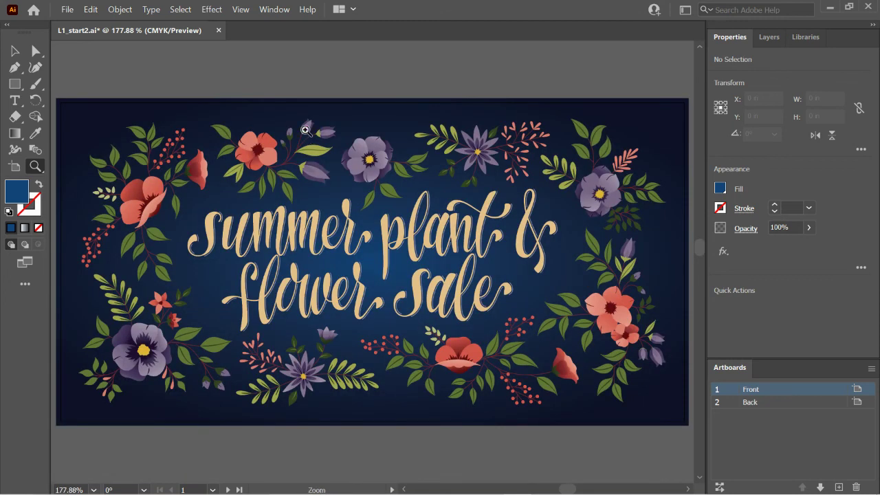
Look through the Arrange Documents layout choices without changing the arrangement
{"action": "left_click", "coordinate": [341, 9]}
{"action": "left_click", "coordinate": [365, 30]}
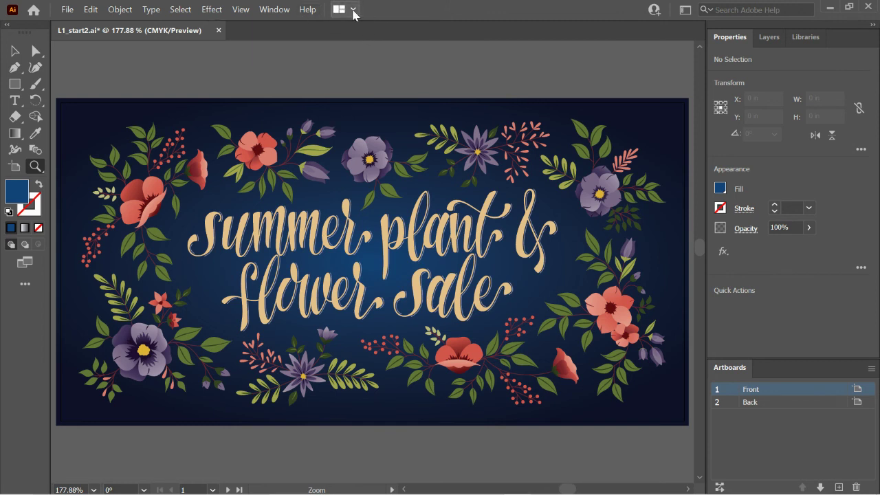
{"action": "left_click", "coordinate": [353, 13]}
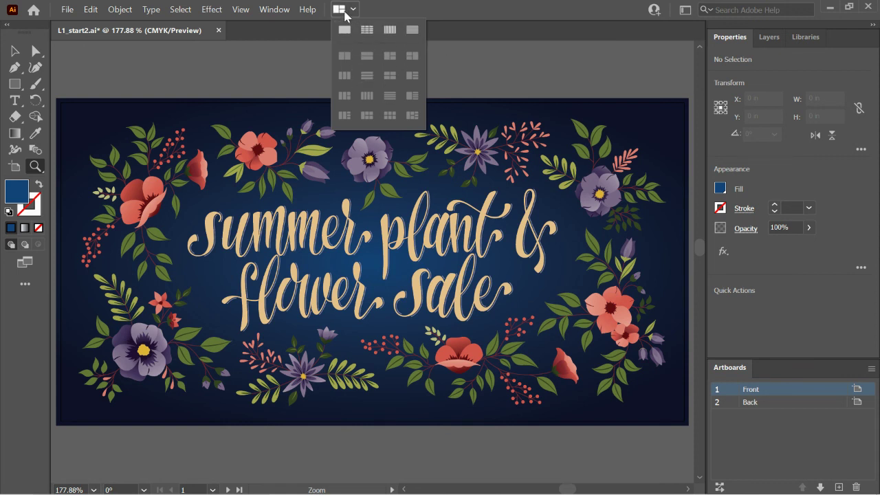
{"action": "left_click", "coordinate": [307, 14]}
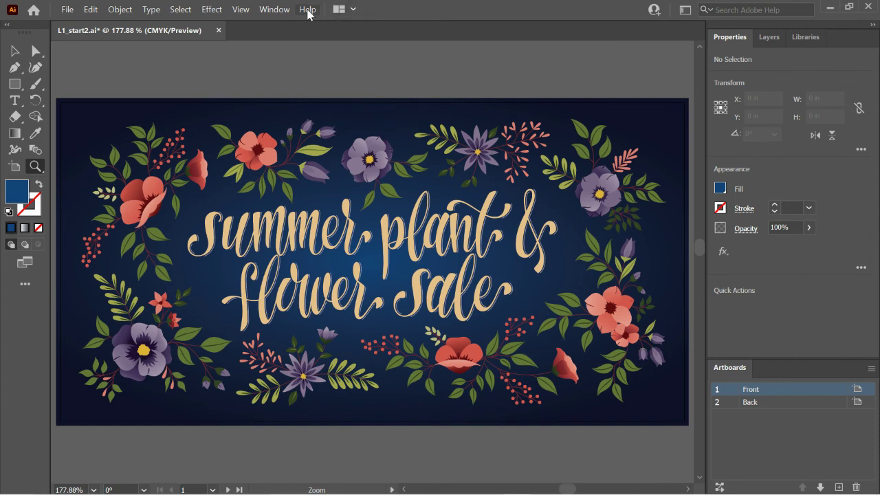
Search Adobe Help for 'artboard' and maximise the browser showing the results
{"action": "left_click", "coordinate": [308, 13]}
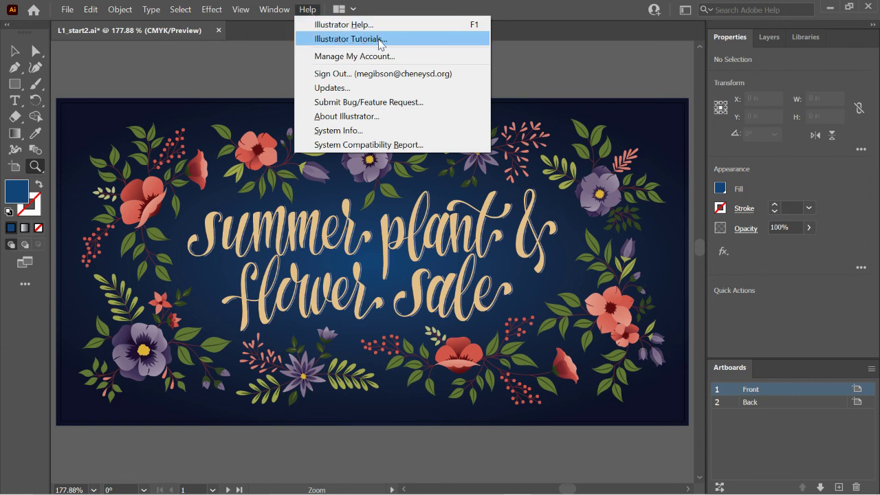
{"action": "left_click", "coordinate": [746, 9]}
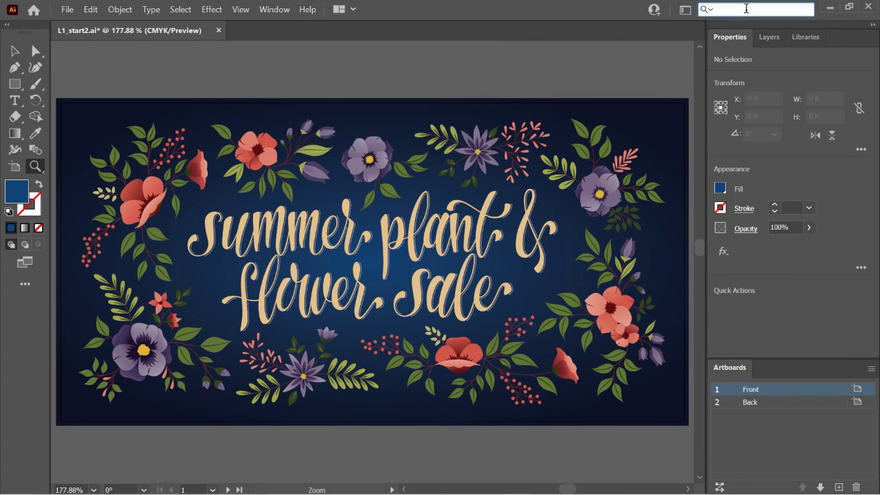
{"action": "type", "text": "artboard"}
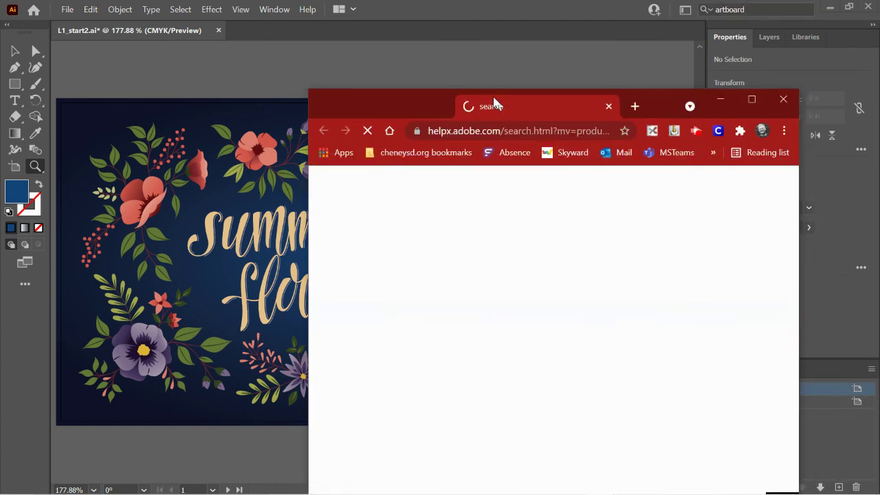
{"action": "left_click_drag", "start_coordinate": [499, 100], "coordinate": [431, 9]}
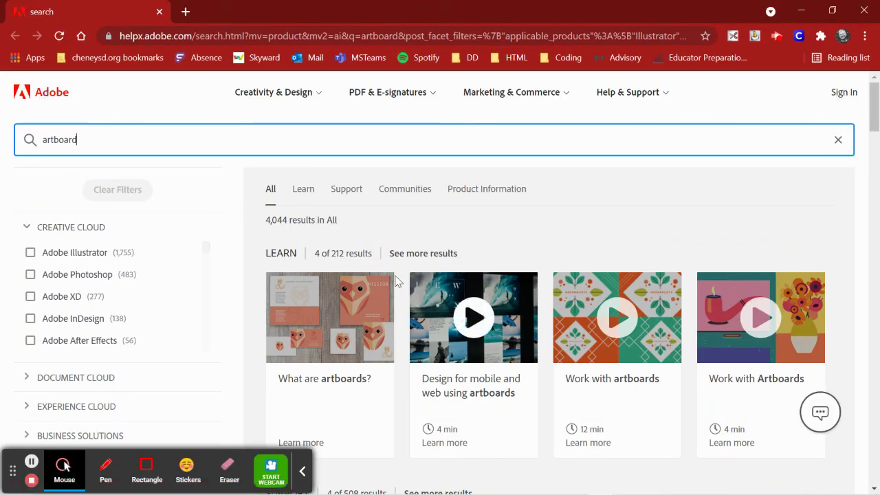
Filter the artboard results to Adobe Illustrator and scroll through the Learn and Support results
{"action": "left_click", "coordinate": [31, 253]}
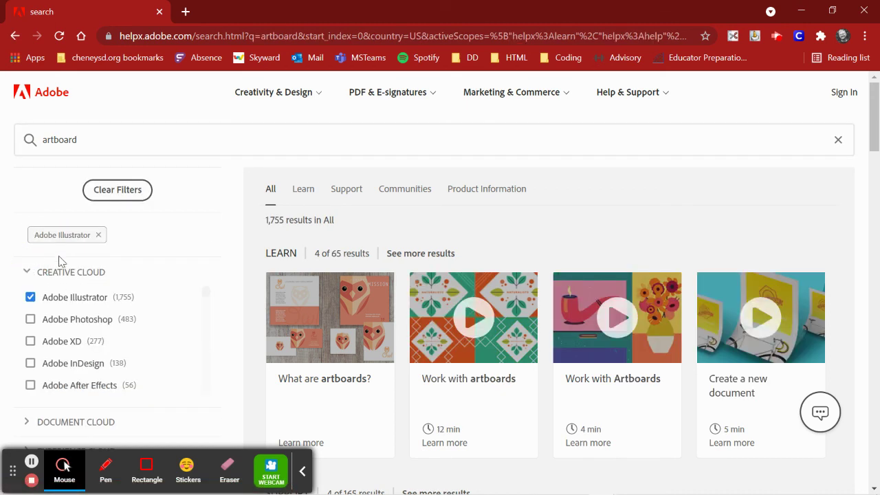
{"action": "scroll", "coordinate": [506, 367], "scroll_direction": "down", "scroll_amount": 2}
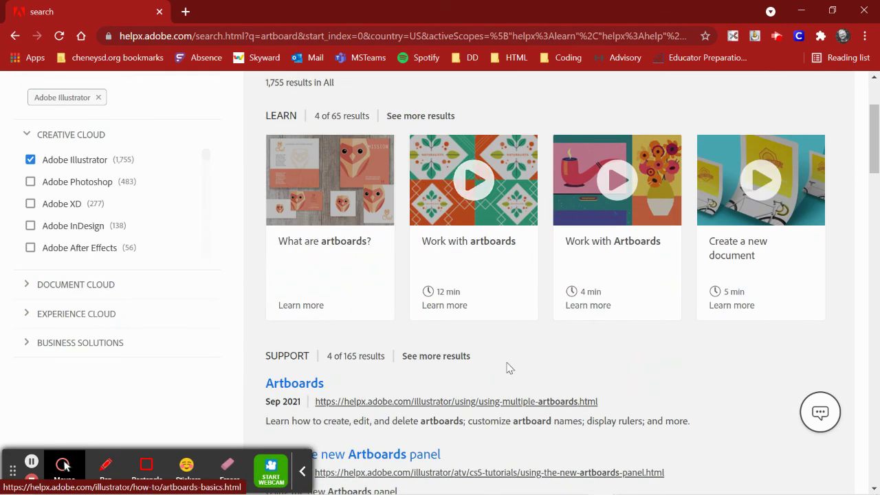
{"action": "scroll", "coordinate": [641, 271], "scroll_direction": "down", "scroll_amount": 3}
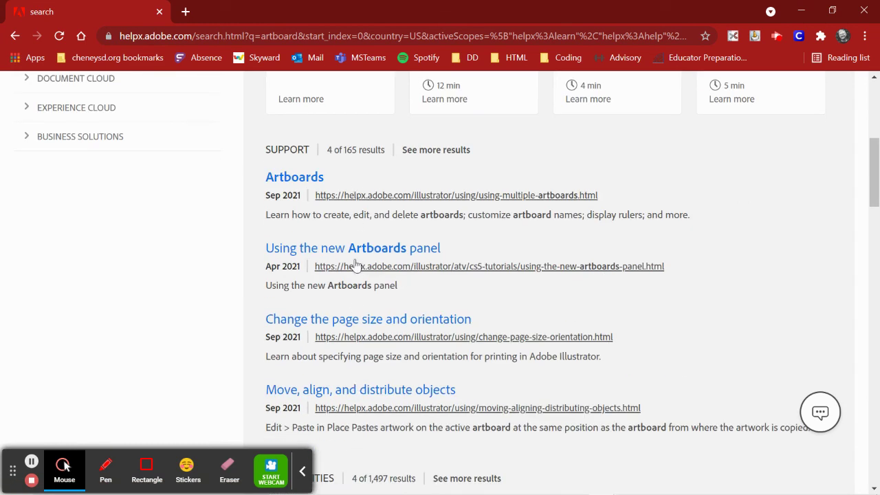
{"action": "scroll", "coordinate": [564, 355], "scroll_direction": "up", "scroll_amount": 5}
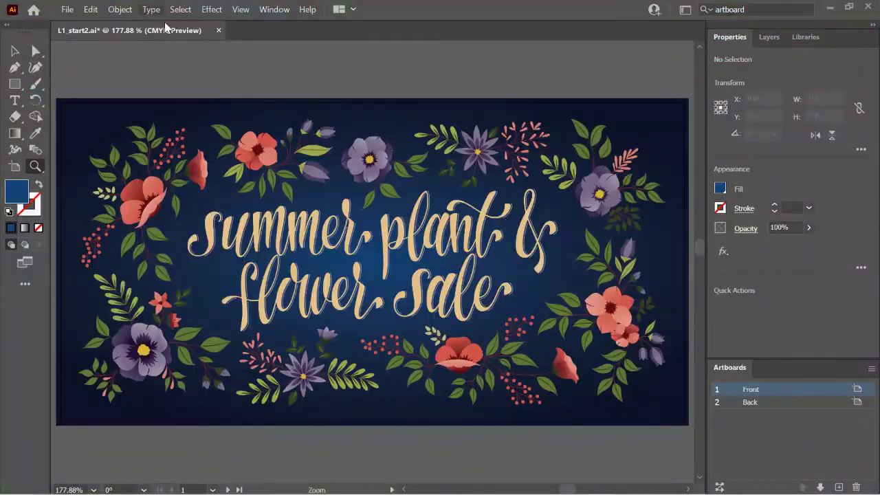
Close the help page and delete 'artboard' from the Search Adobe Help box
{"action": "left_click", "coordinate": [159, 12]}
{"action": "left_click", "coordinate": [701, 9]}
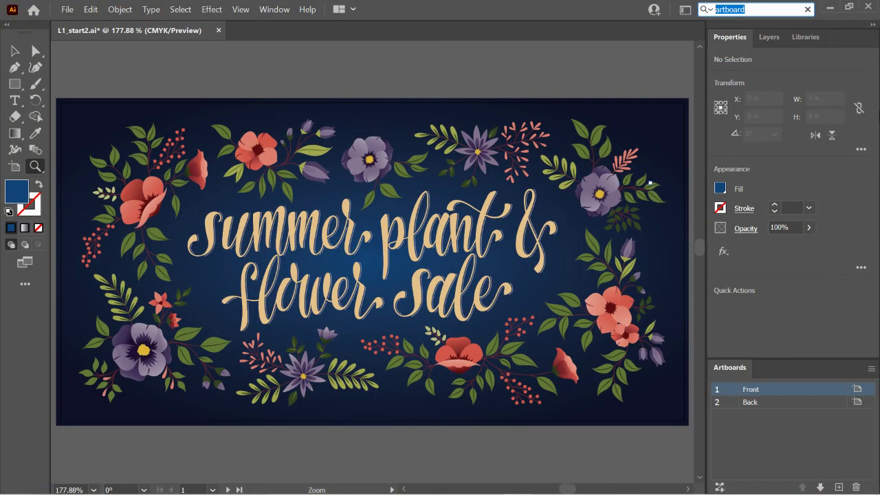
{"action": "key", "text": "BackSpace"}
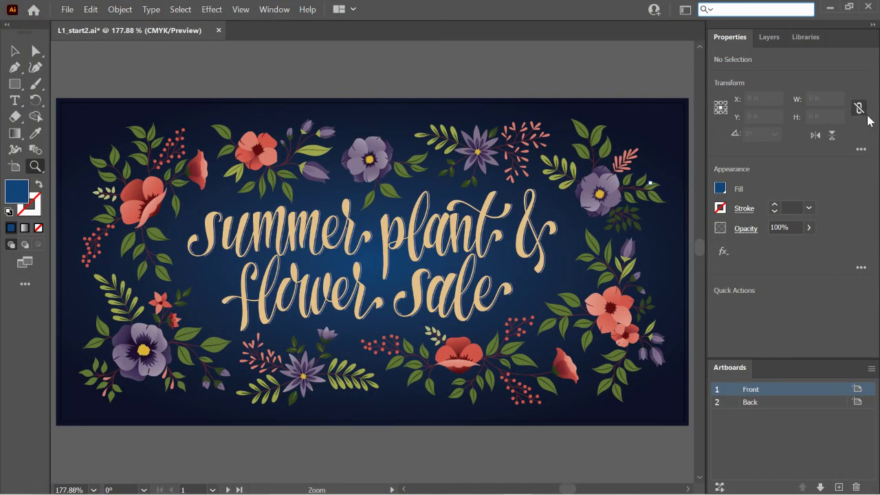